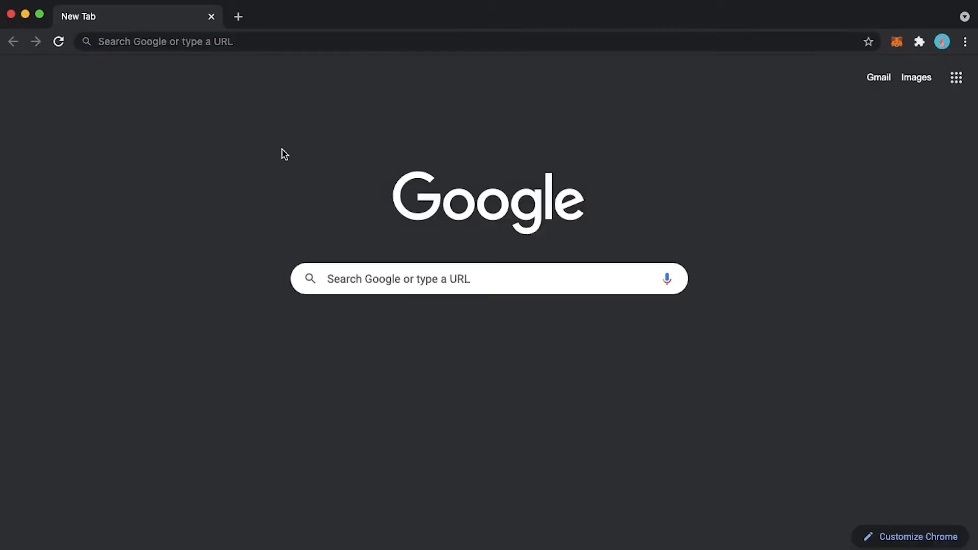
Open the pancakeswap.finance website in the browser
left_click(247, 44)
type("pancak")
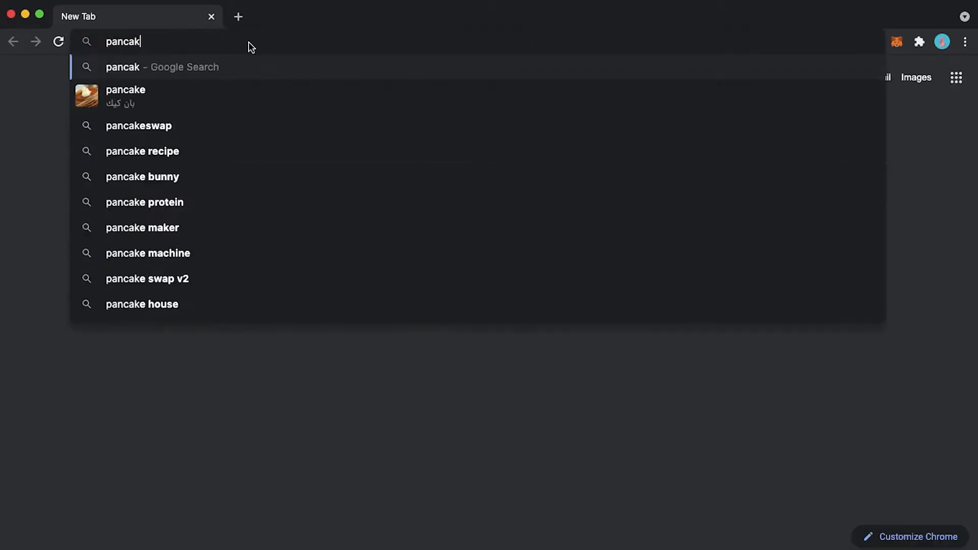
type("eswap.finan")
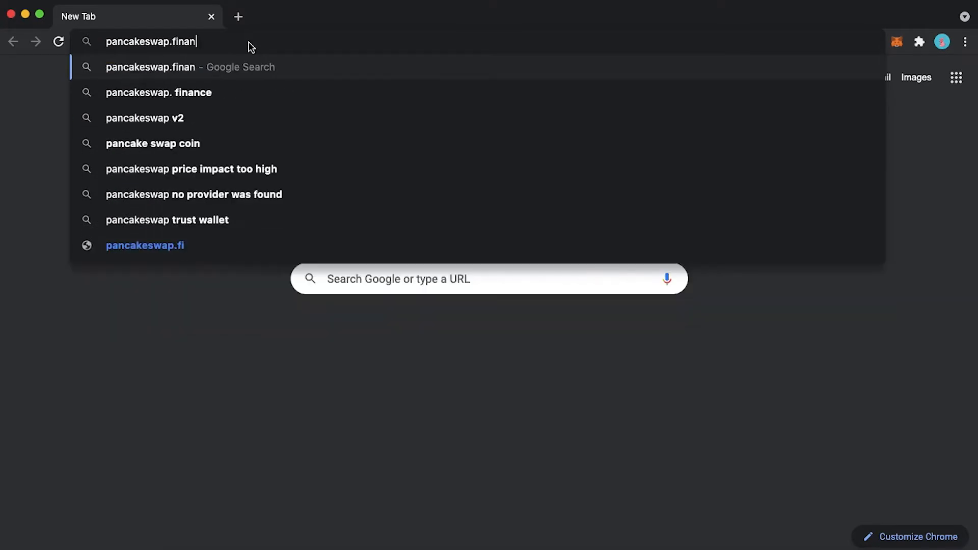
key("Return")
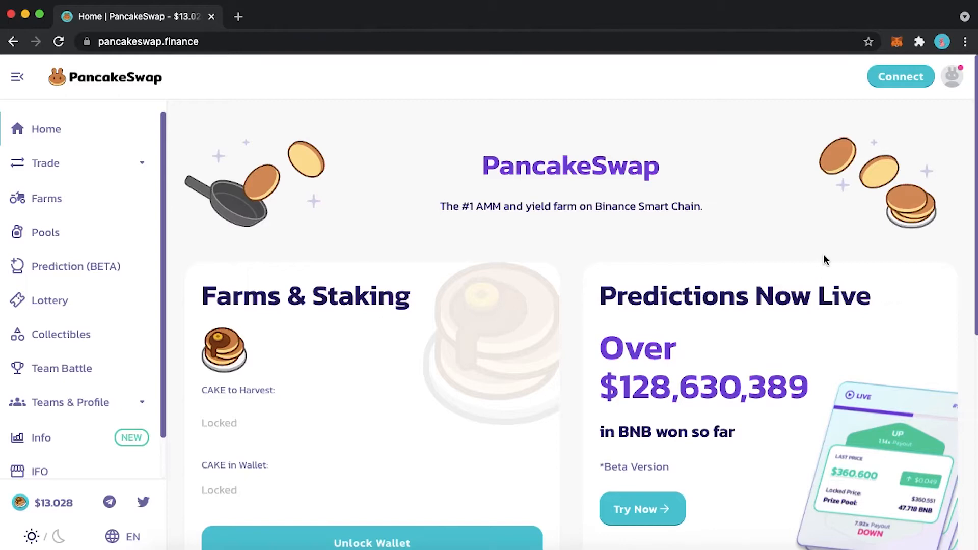
Look over the PancakeSwap home page and connect the Metamask wallet, granting the site access to Account 1
scroll(472, 256, "down", 3)
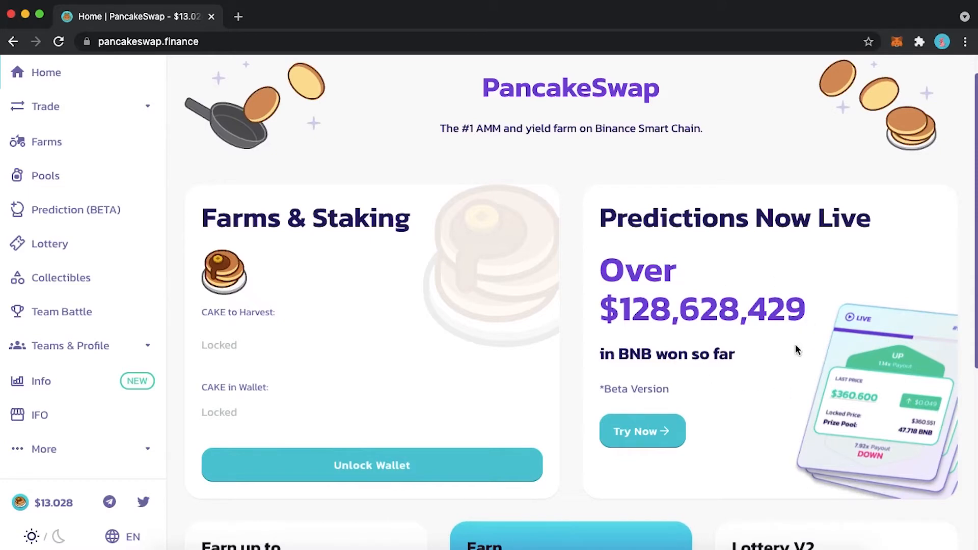
scroll(798, 349, "down", 5)
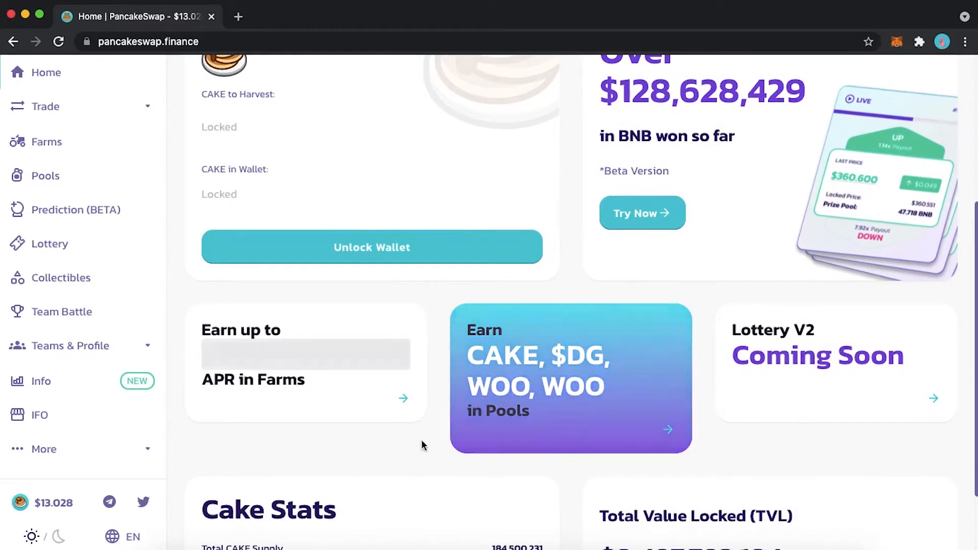
scroll(327, 423, "down", 2)
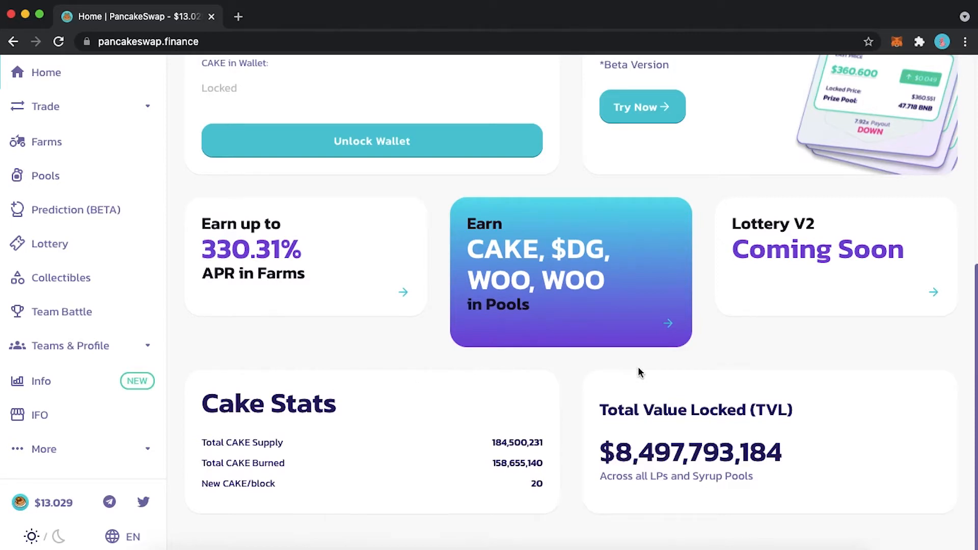
scroll(640, 372, "up", 8)
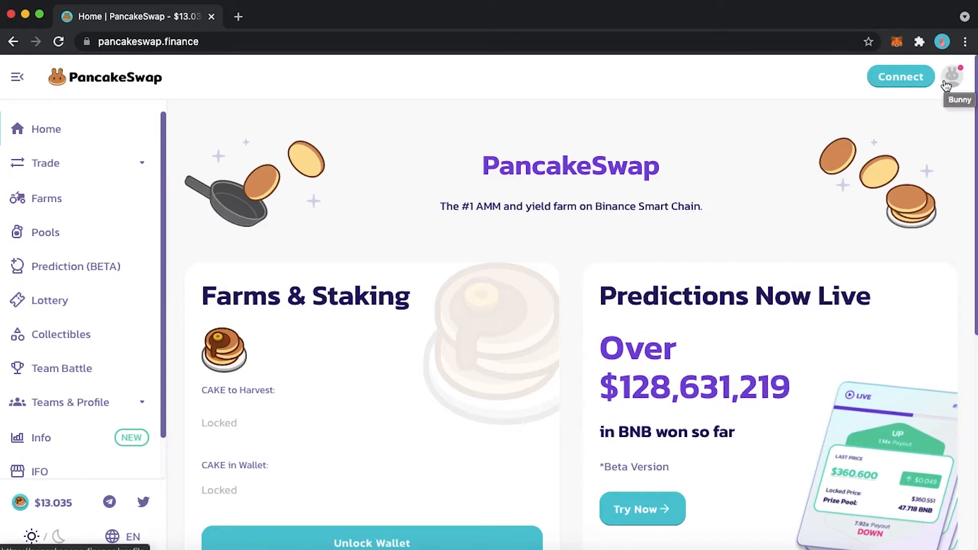
left_click(916, 76)
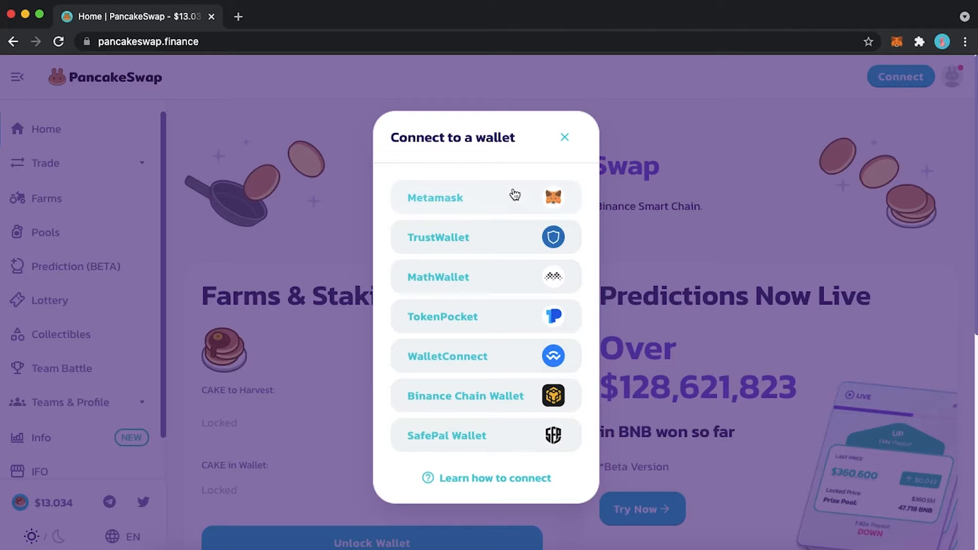
left_click(479, 206)
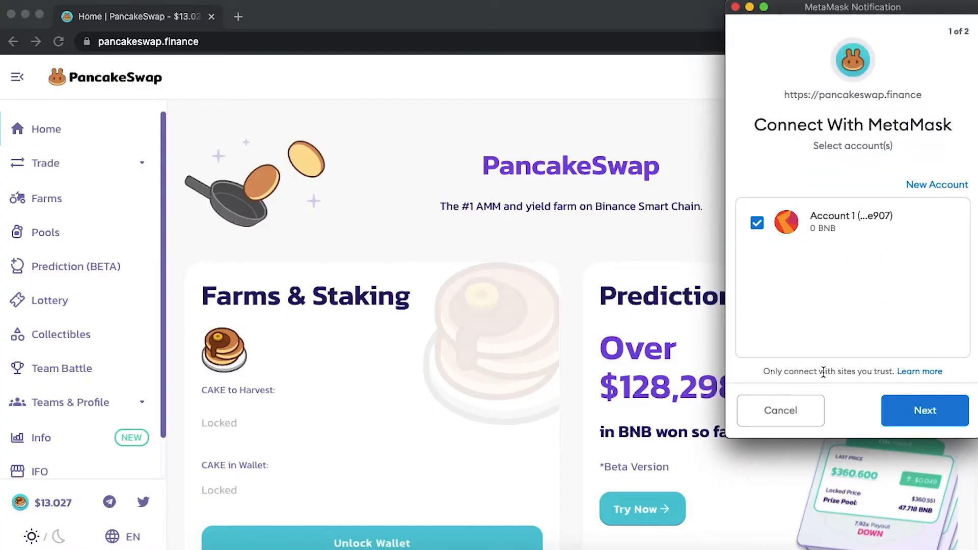
left_click(949, 423)
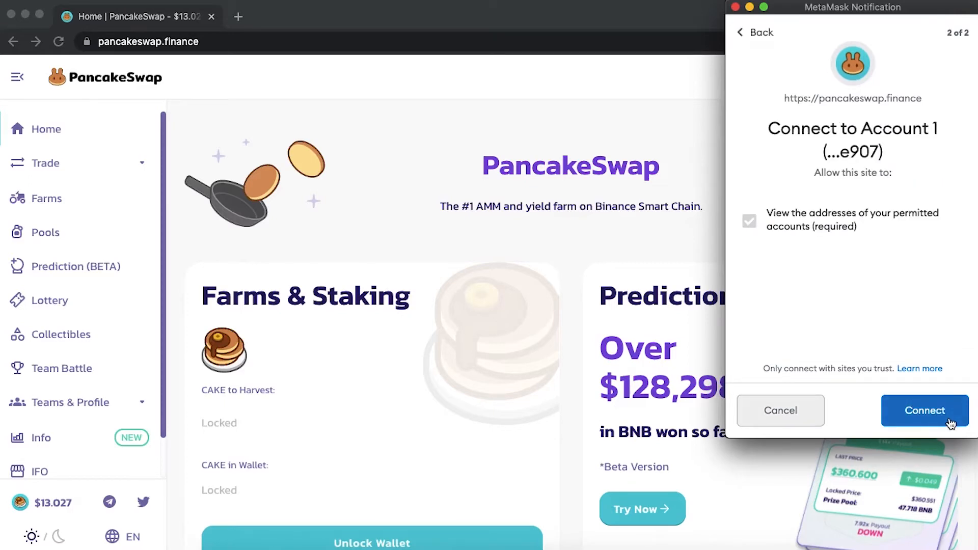
left_click(925, 411)
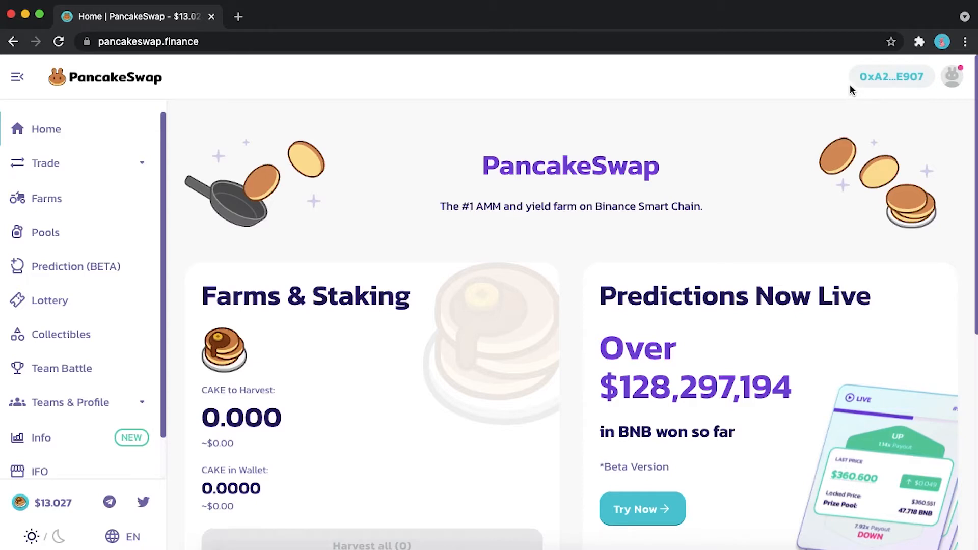
Open the connected wallet's details on PancakeSwap and log out of it
left_click(893, 79)
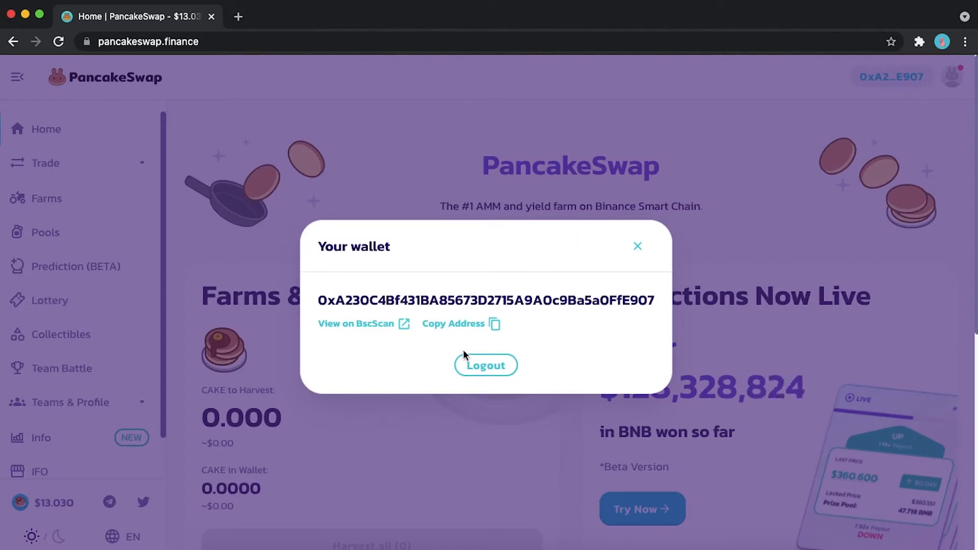
left_click(470, 374)
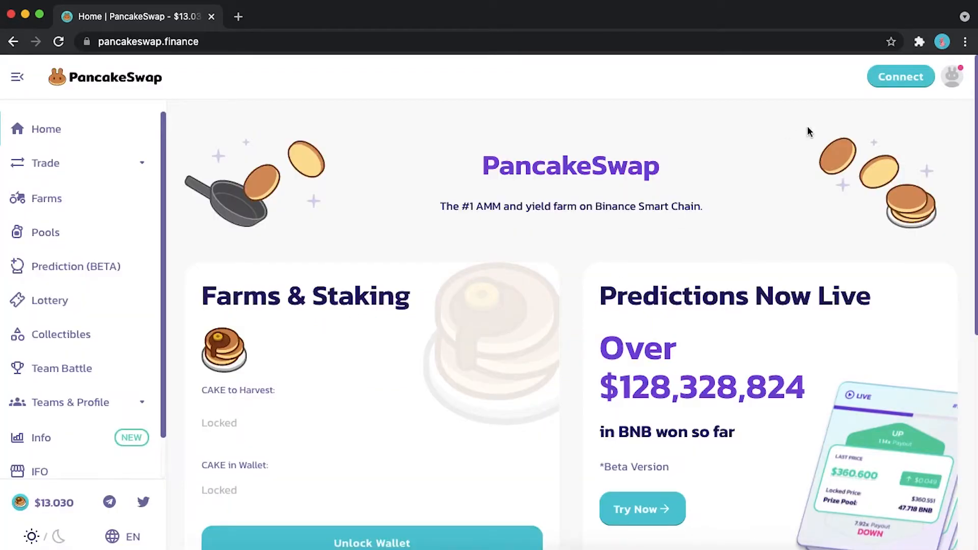
Pin the MetaMask extension in the browser
left_click(920, 45)
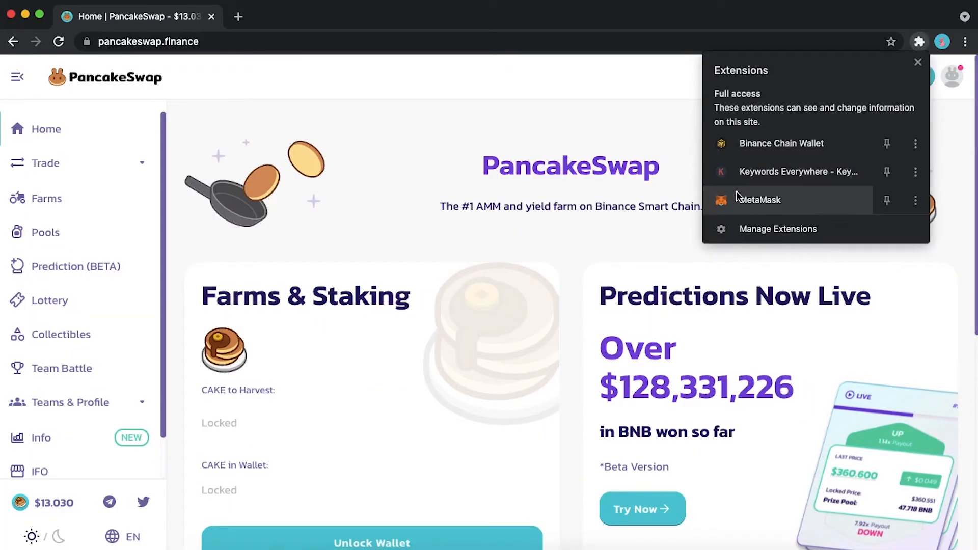
left_click(888, 200)
left_click(894, 19)
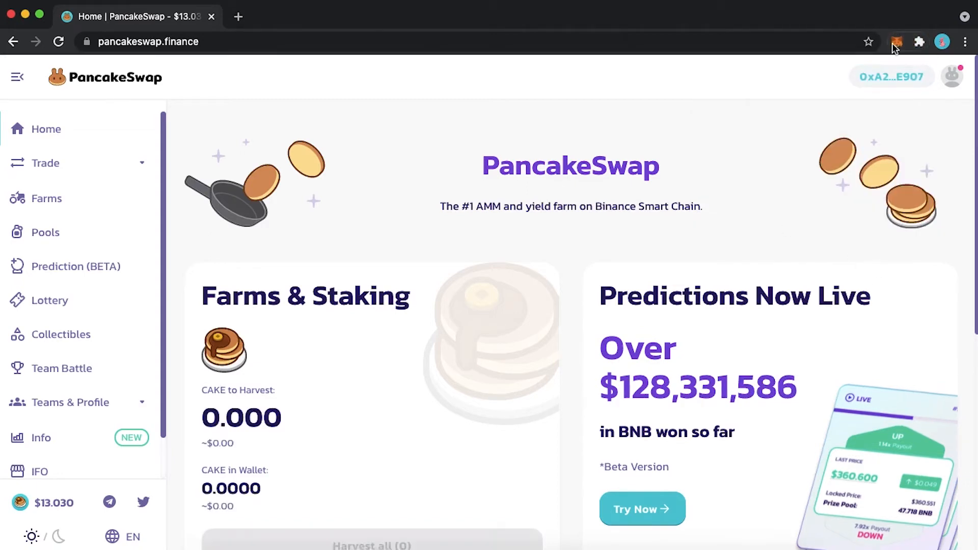
Open MetaMask, dismiss its What's new notices and expand the wallet into a full browser tab
left_click(896, 43)
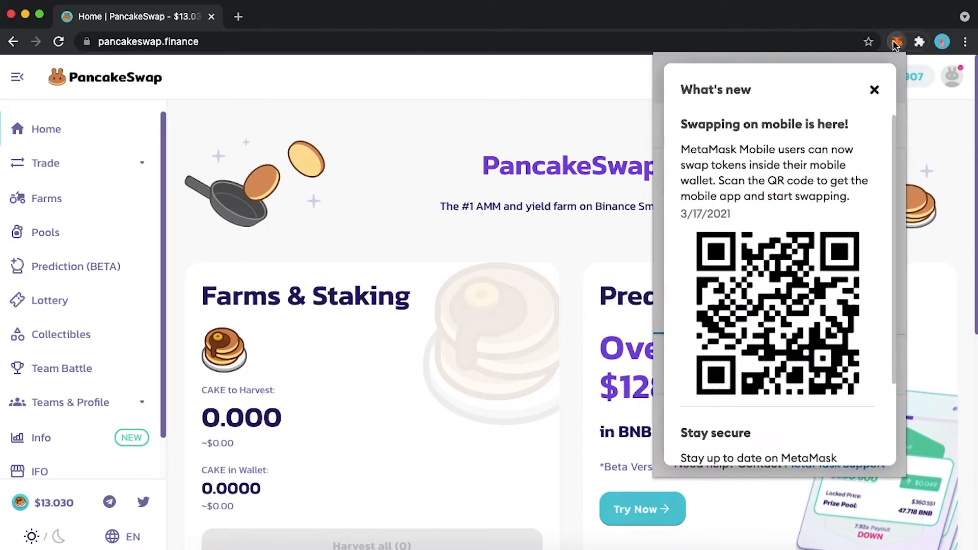
left_click(874, 90)
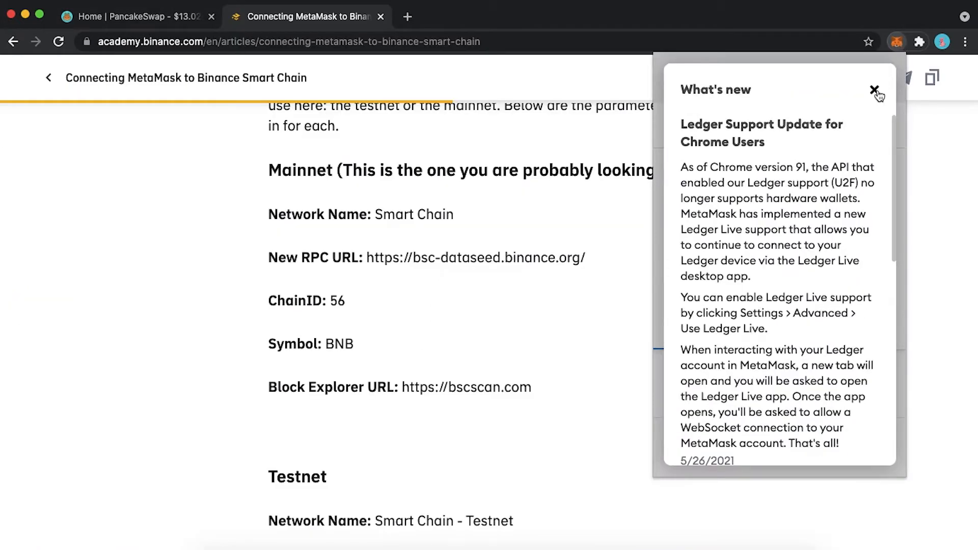
left_click(875, 91)
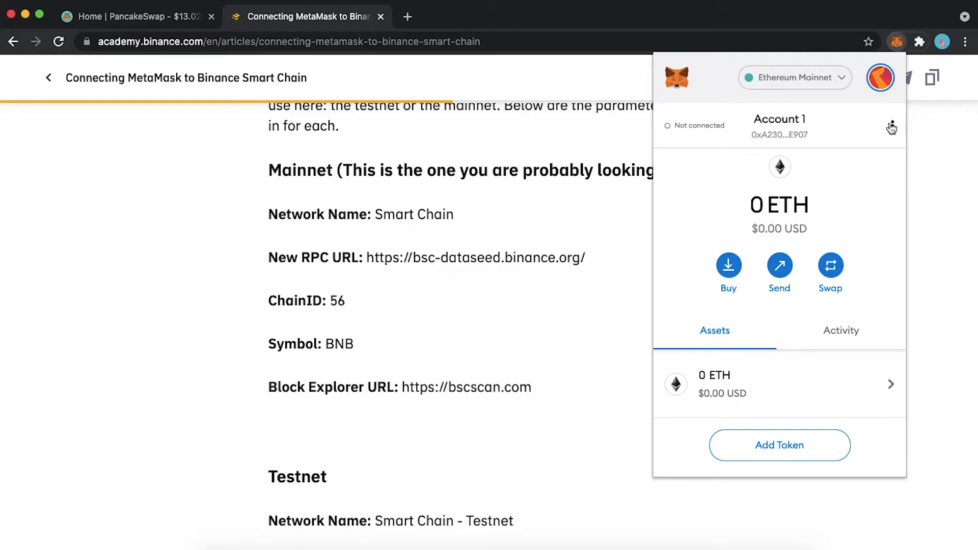
left_click(892, 128)
left_click(860, 151)
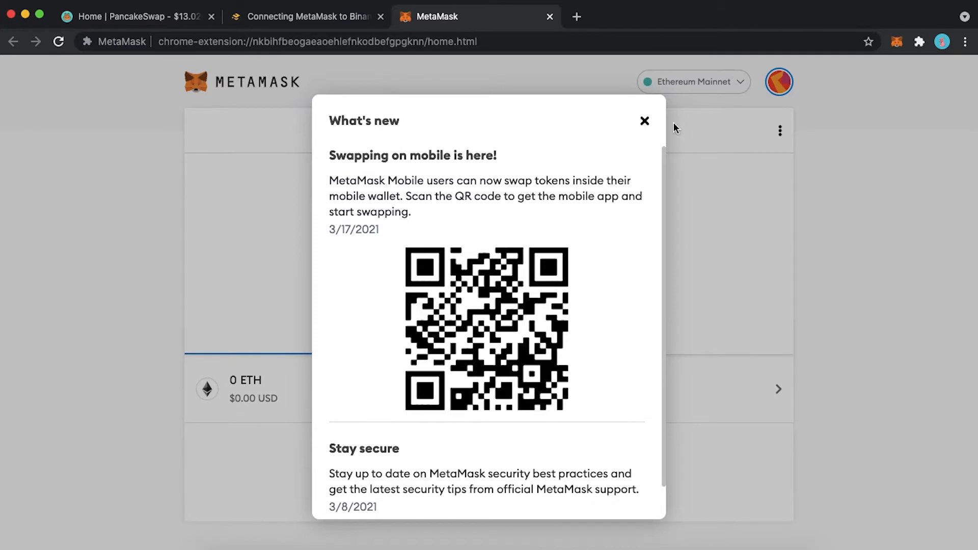
left_click(644, 121)
Start adding a new network in MetaMask's Networks settings
left_click(780, 83)
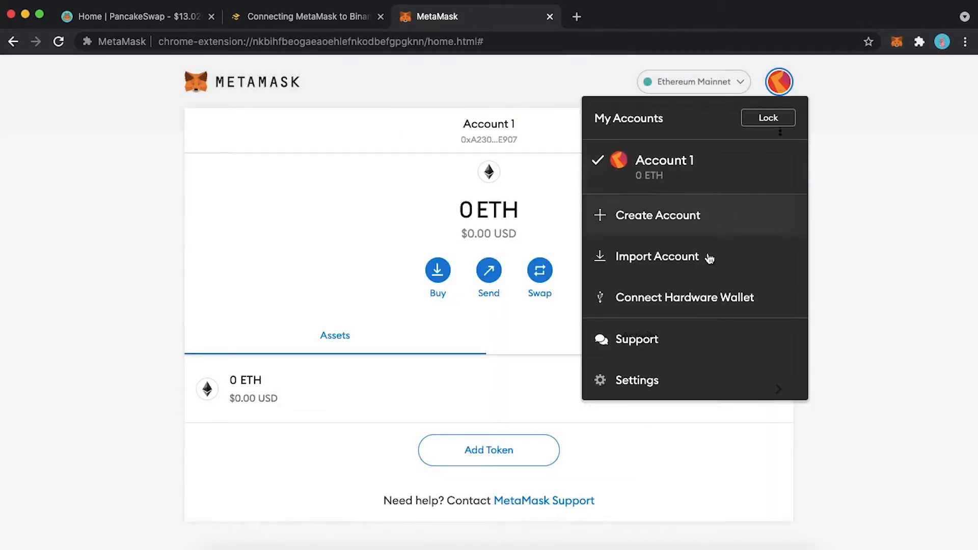
left_click(682, 376)
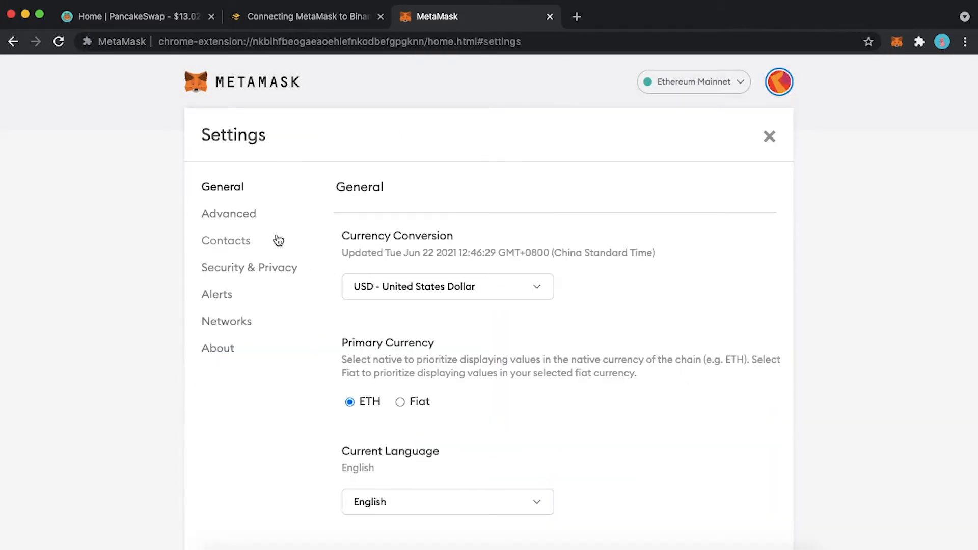
left_click(252, 324)
left_click(717, 192)
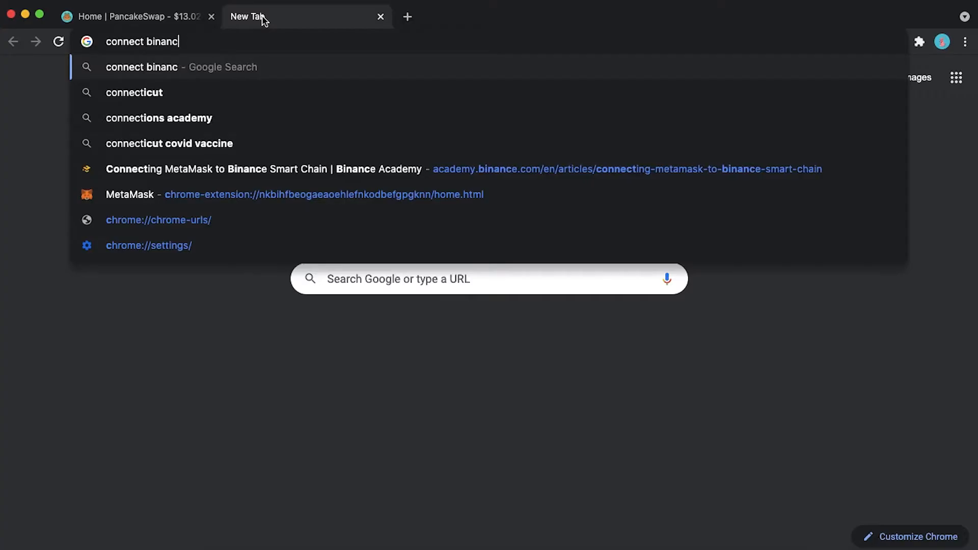
Search for "connect binance chain on metamask" and find the Mainnet parameters in Binance Academy's Connecting MetaMask to Binance Smart Chain article
type("e chain ")
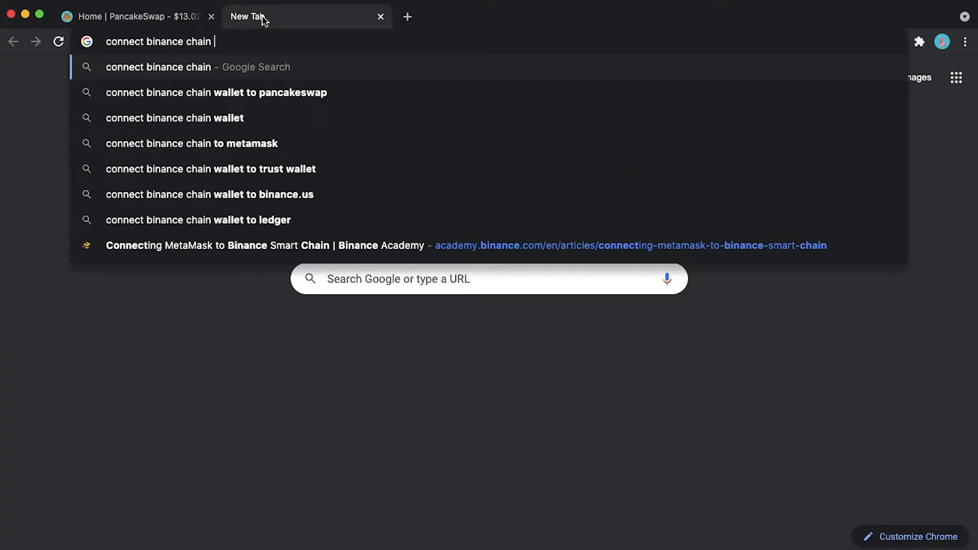
type("on metamask")
key("Return")
scroll(340, 367, "down", 5)
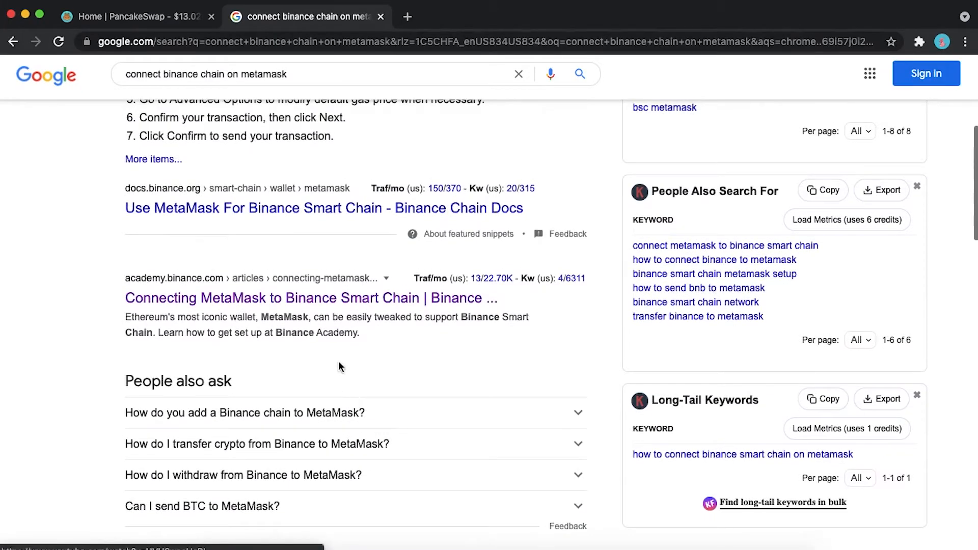
left_click(324, 300)
scroll(433, 352, "down", 20)
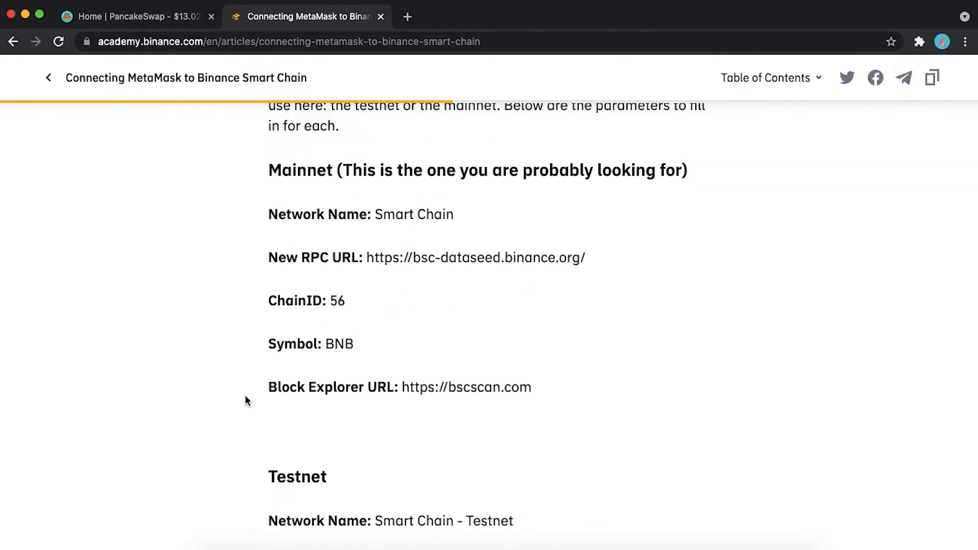
Copy the mainnet name from the article and set the new MetaMask network's name to Smart Chain
left_click_drag(375, 215, 454, 215)
key("super+c")
left_click(438, 16)
left_click(620, 336)
key("super+v")
left_click_drag(367, 258, 628, 258)
left_click(438, 16)
left_click(611, 392)
type("https://bsc-dataseed.binance.org/")
Copy the mainnet ChainID from the article and set the new network's Chain ID to 56
left_click(308, 20)
left_click_drag(330, 301, 342, 302)
key("super+c")
left_click(437, 17)
left_click(560, 450)
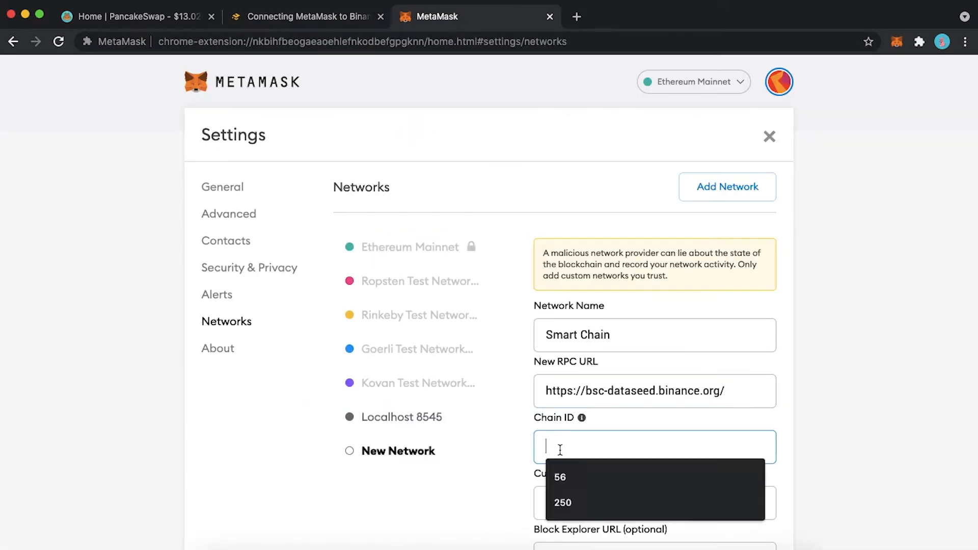
key("super+v")
Copy the mainnet symbol from the article and set the new network's currency symbol to BNB
left_click(326, 16)
left_click_drag(327, 344, 353, 343)
key("super+c")
left_click(438, 16)
left_click(570, 446)
key("super+v")
left_click(308, 16)
left_click_drag(402, 387, 532, 388)
left_click(437, 16)
left_click(584, 493)
type("https://bscscan.com")
left_click(711, 543)
key("super+w")
Select the Smart Chain network in the MetaMask extension and return to the PancakeSwap page
left_click(897, 41)
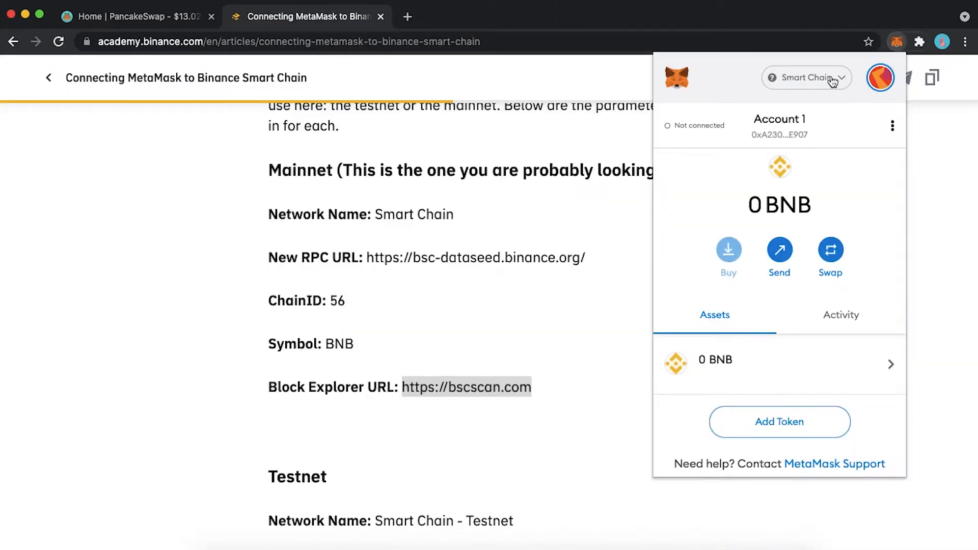
left_click(833, 81)
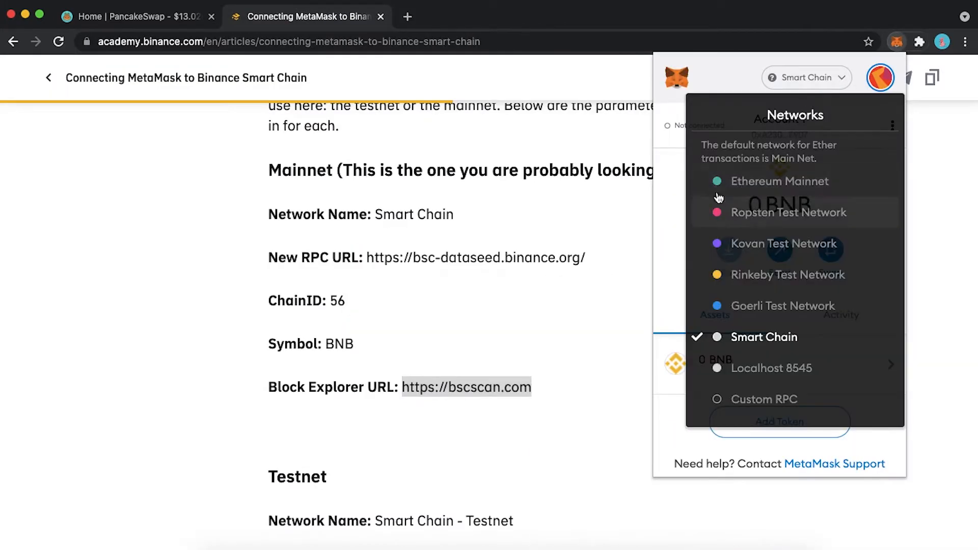
left_click(752, 344)
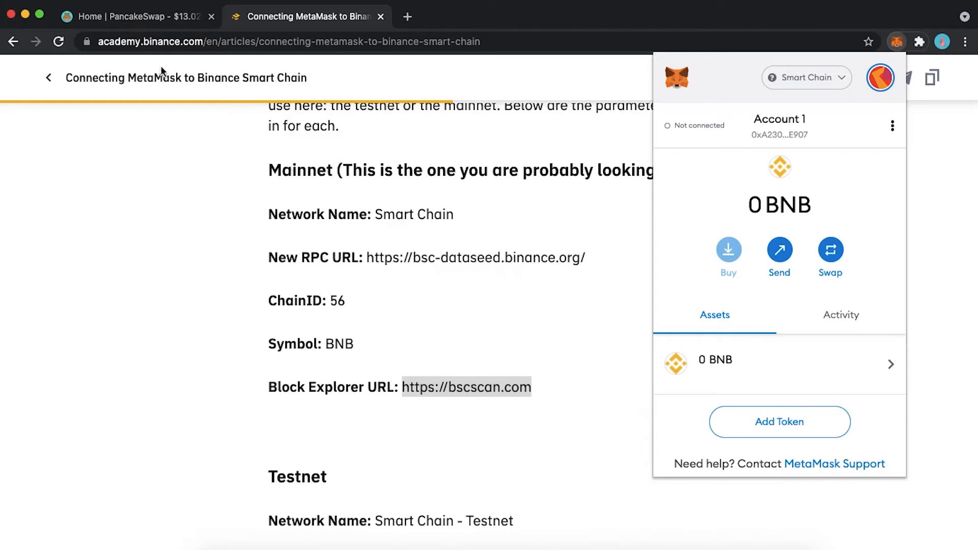
left_click(162, 18)
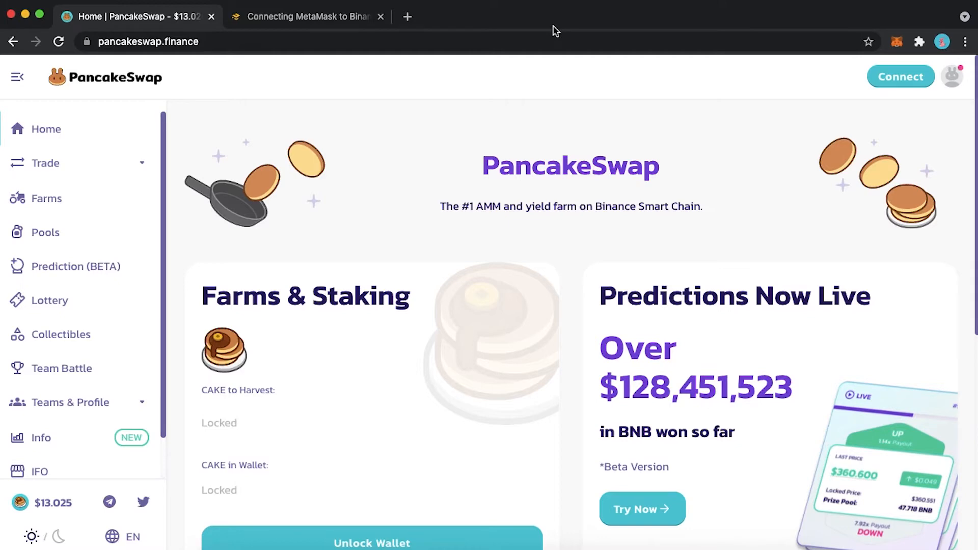
Switch to Binance and open the Withdraw Crypto page from the Fiat and Spot wallet
left_click(304, 17)
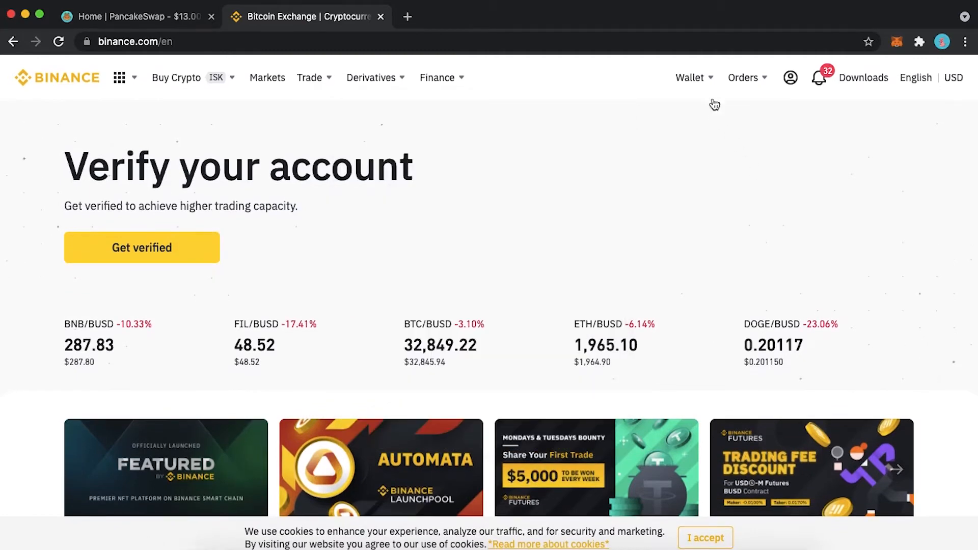
mouse_move(707, 83)
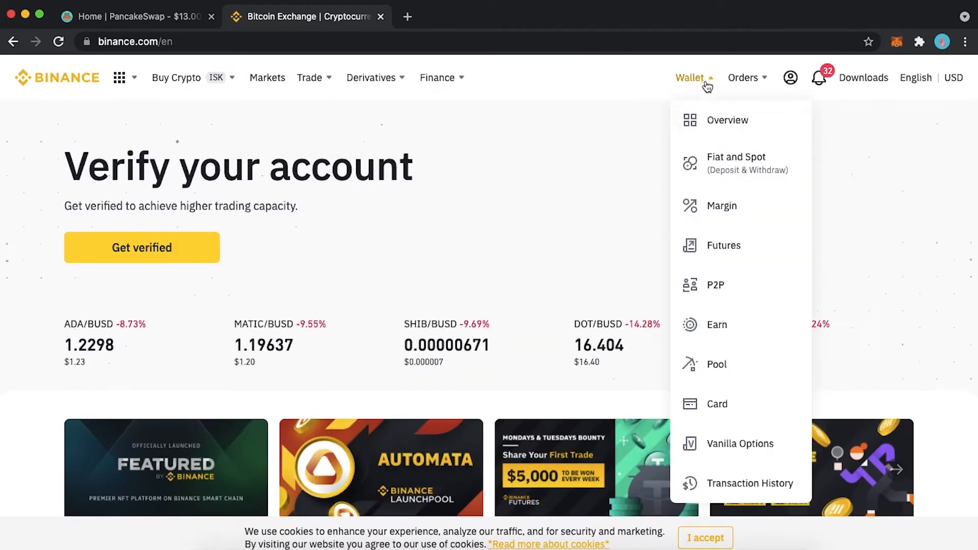
left_click(732, 162)
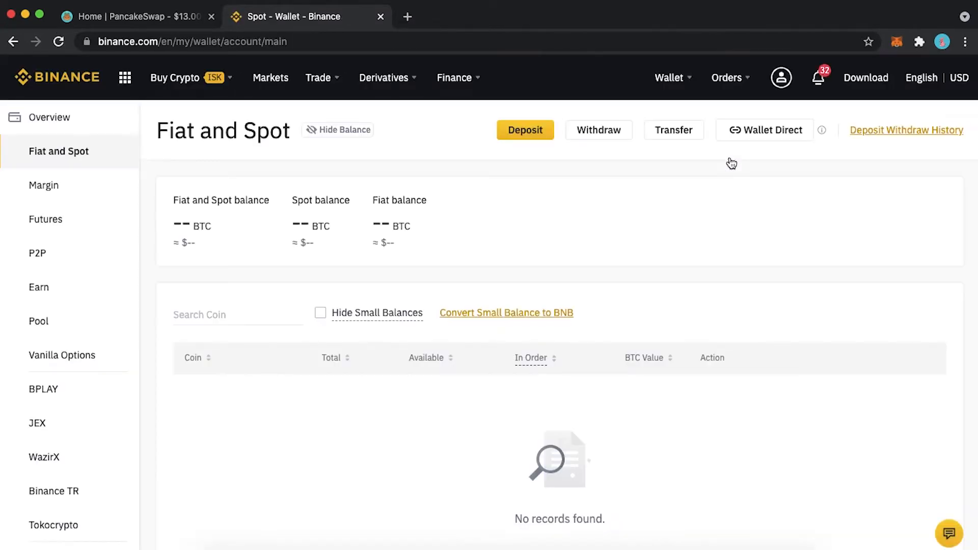
left_click(618, 134)
left_click(202, 229)
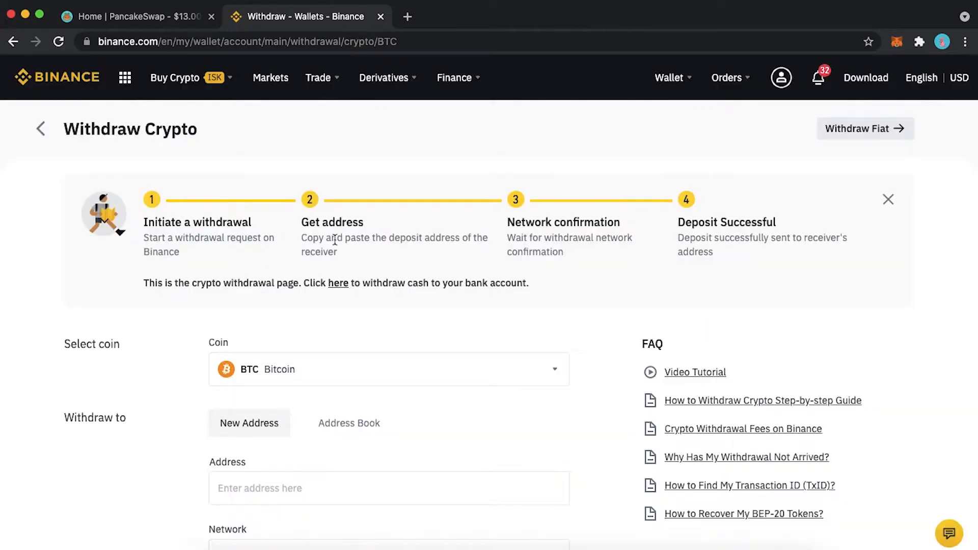
Choose BNB as the coin to withdraw
left_click(330, 367)
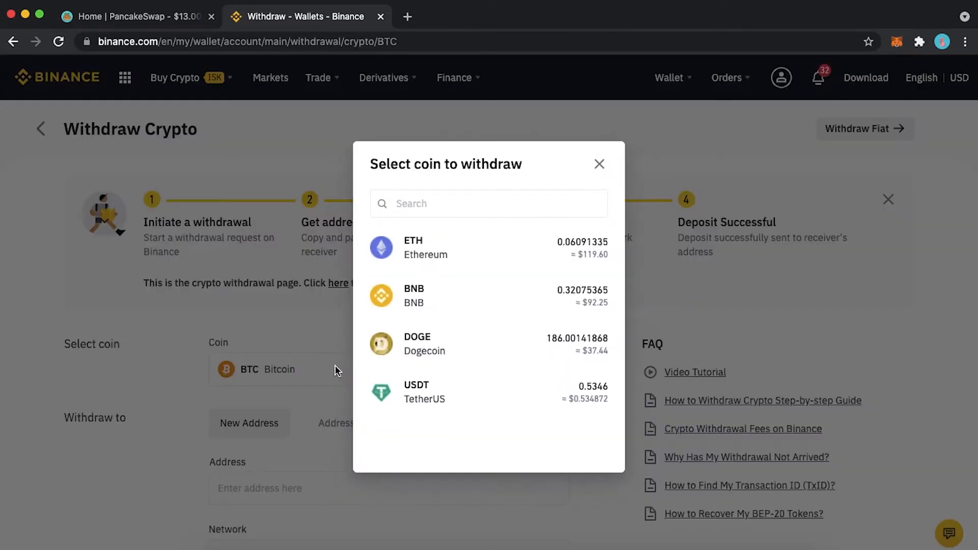
left_click(410, 306)
scroll(405, 422, "down", 5)
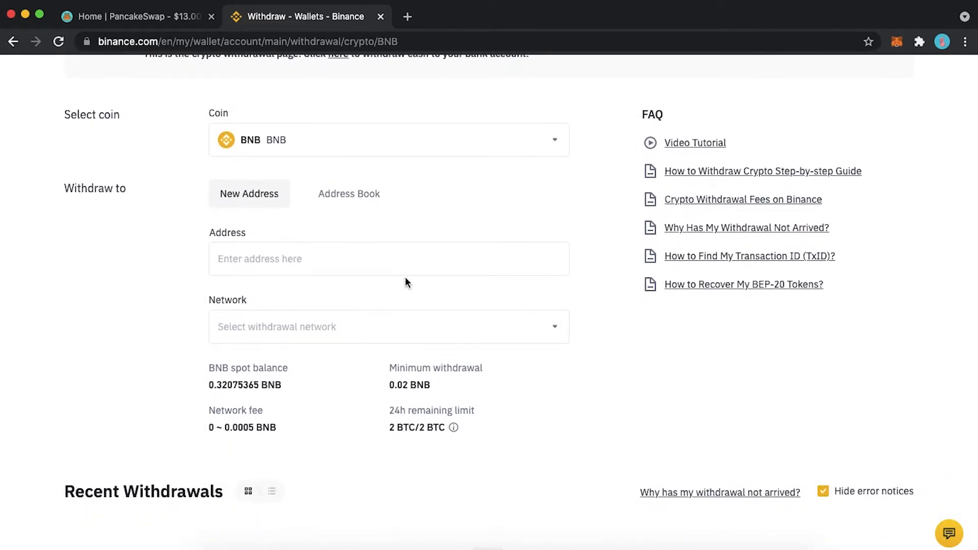
Copy the Account 1 wallet address from MetaMask and enter it as the BNB withdrawal address
left_click(900, 41)
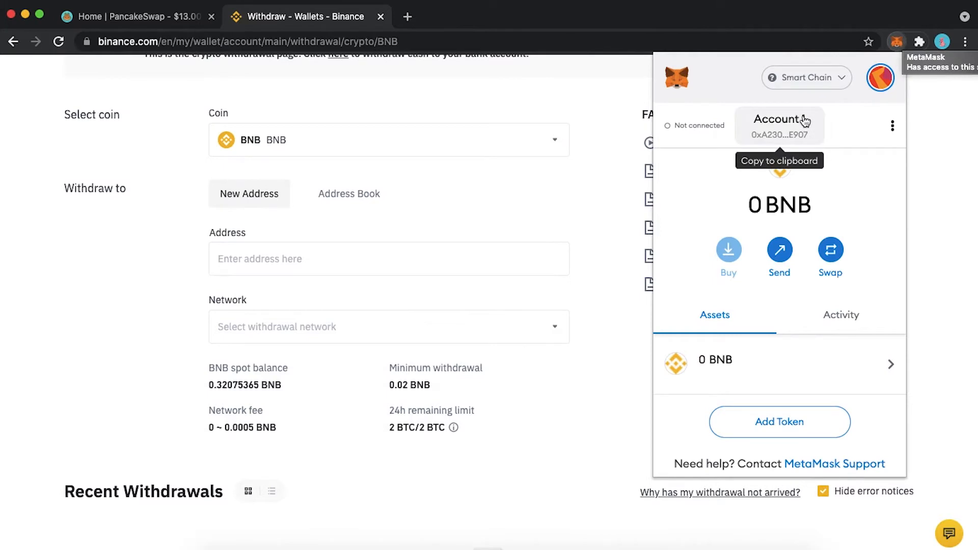
left_click(804, 121)
left_click(583, 29)
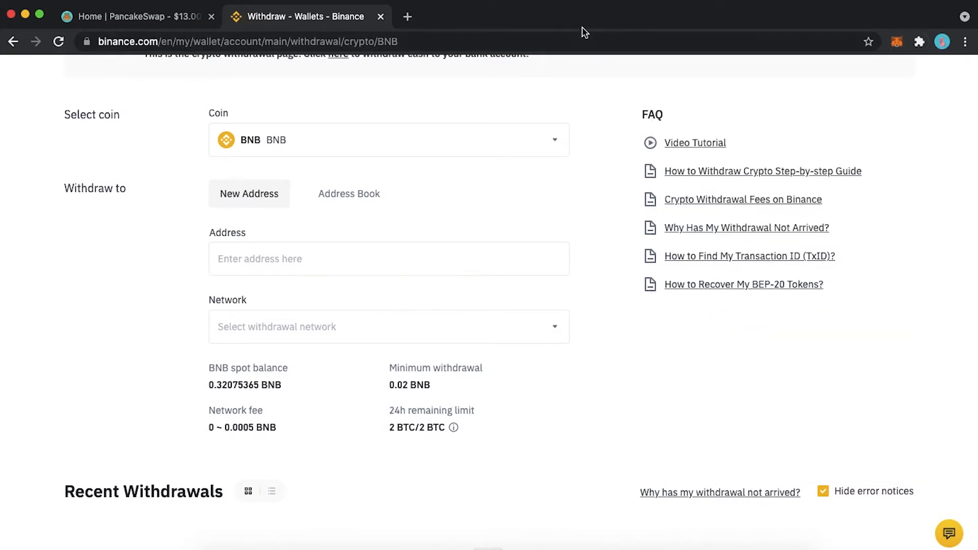
left_click(305, 266)
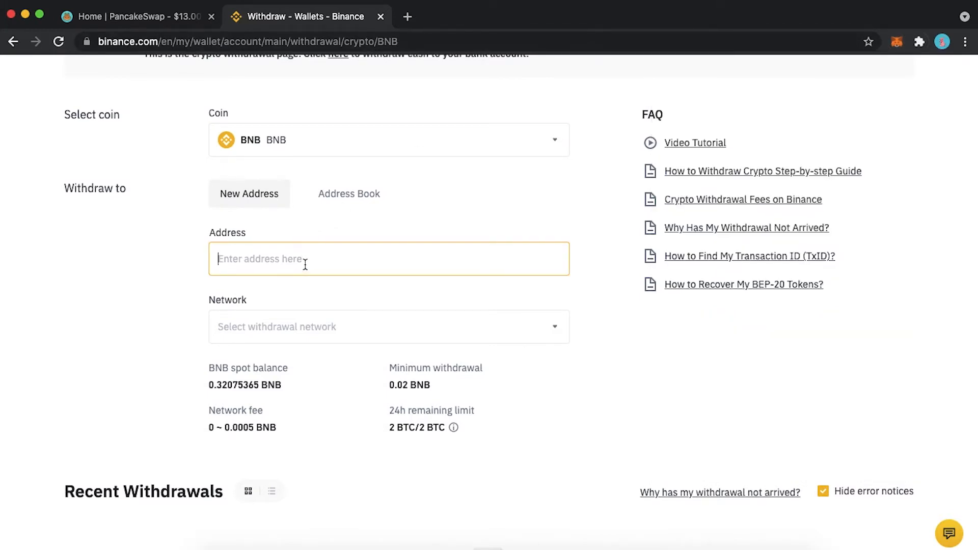
key("ctrl+v")
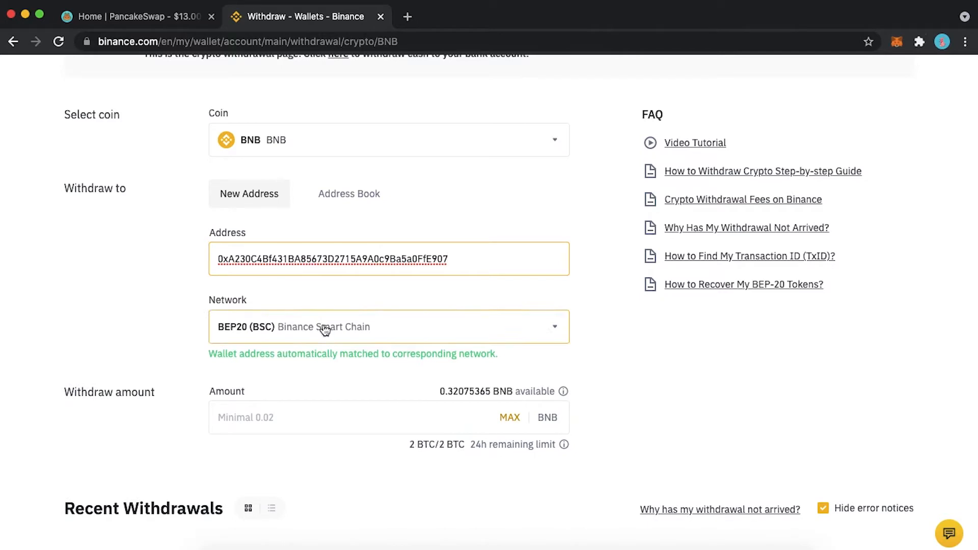
Check the BEP20 (BSC) network choice and set the withdrawal amount to the maximum, 0.32075365 BNB
left_click(332, 327)
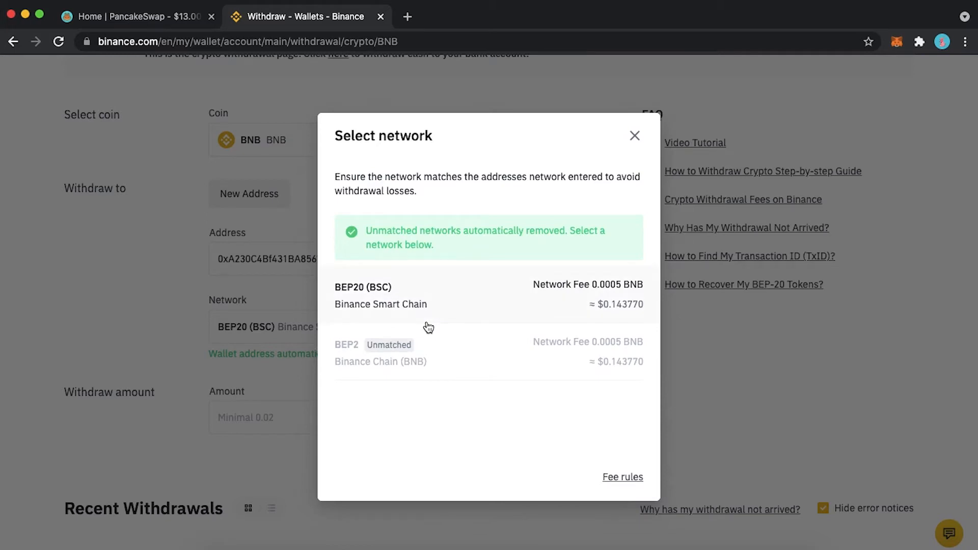
left_click(634, 136)
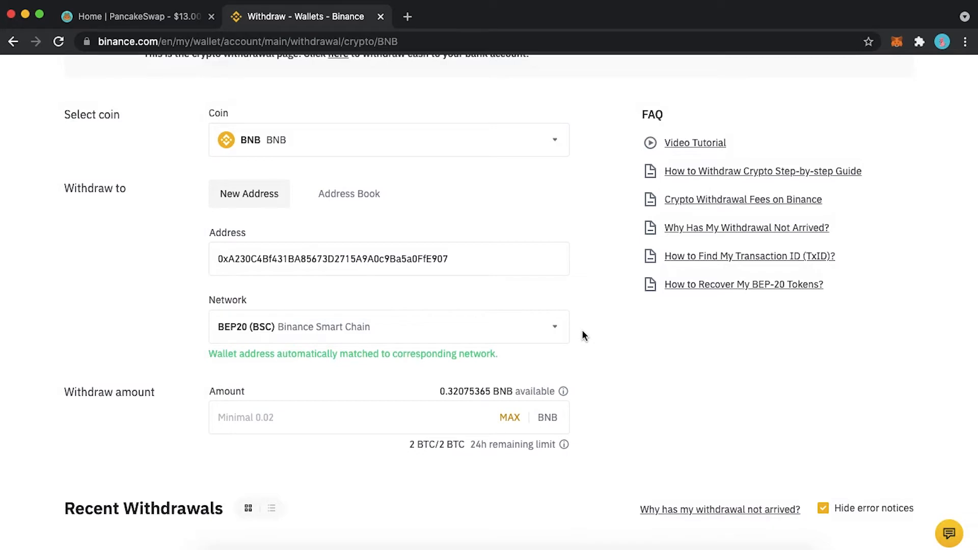
left_click(512, 418)
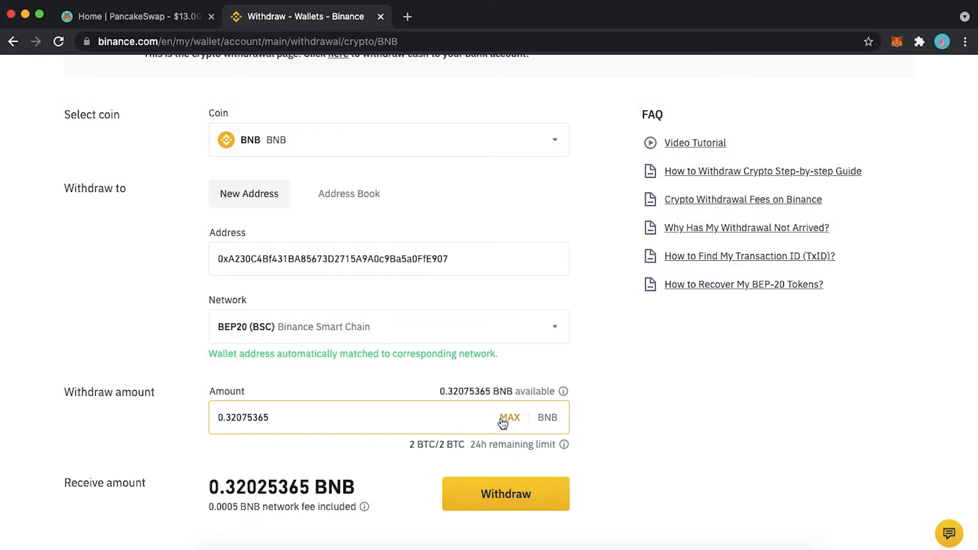
scroll(663, 340, "down", 2)
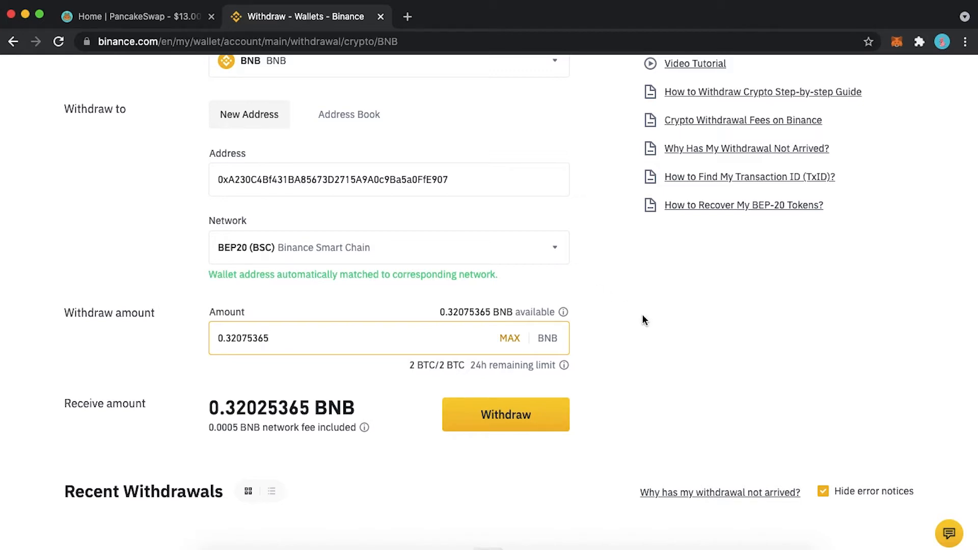
scroll(642, 317, "down", 1)
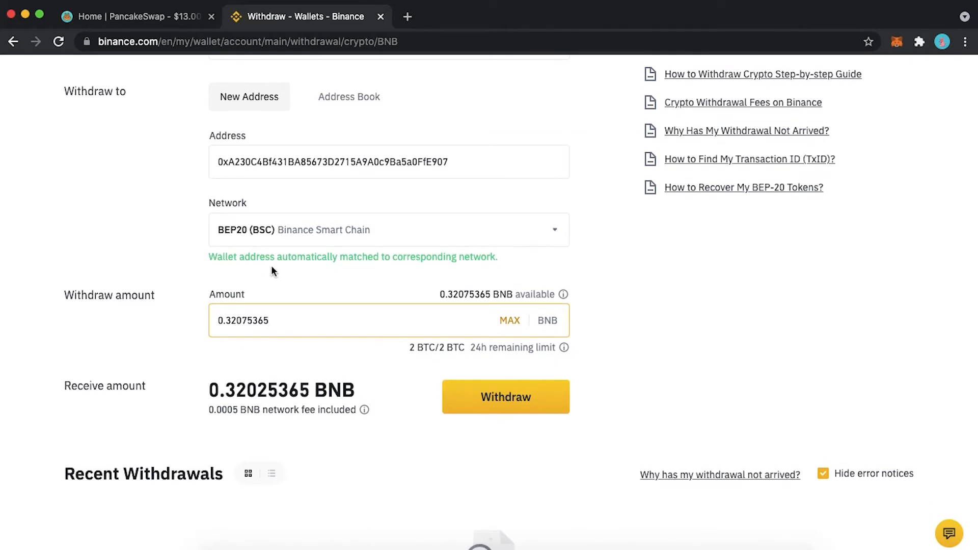
left_click_drag(209, 257, 500, 257)
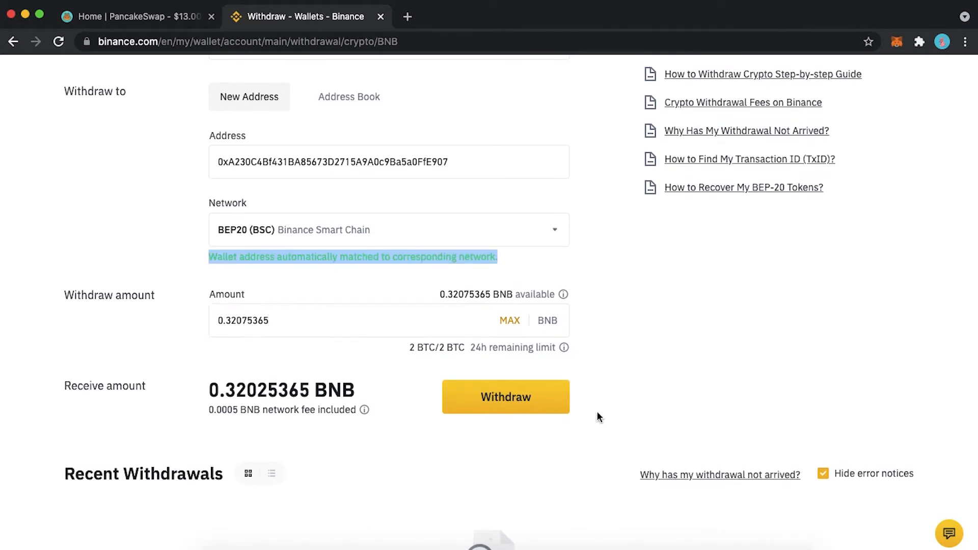
Submit the BNB withdrawal, confirm the BSC network, and pass security verification with the e-mail and Google verification codes
left_click(552, 403)
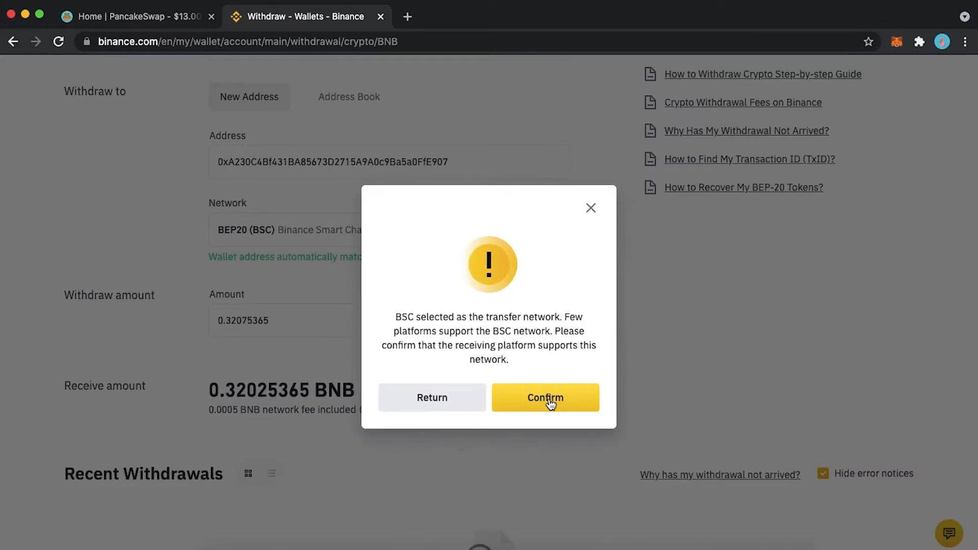
left_click(581, 402)
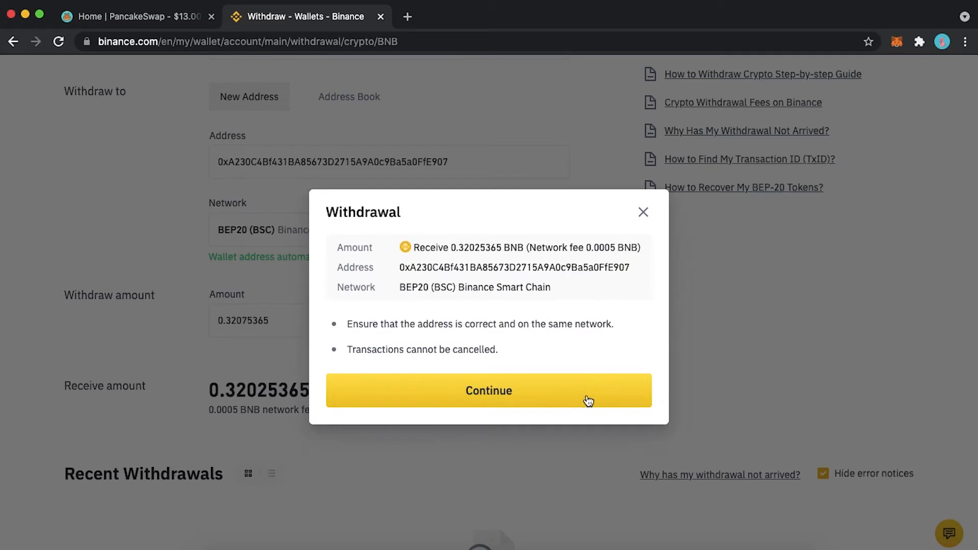
left_click(594, 403)
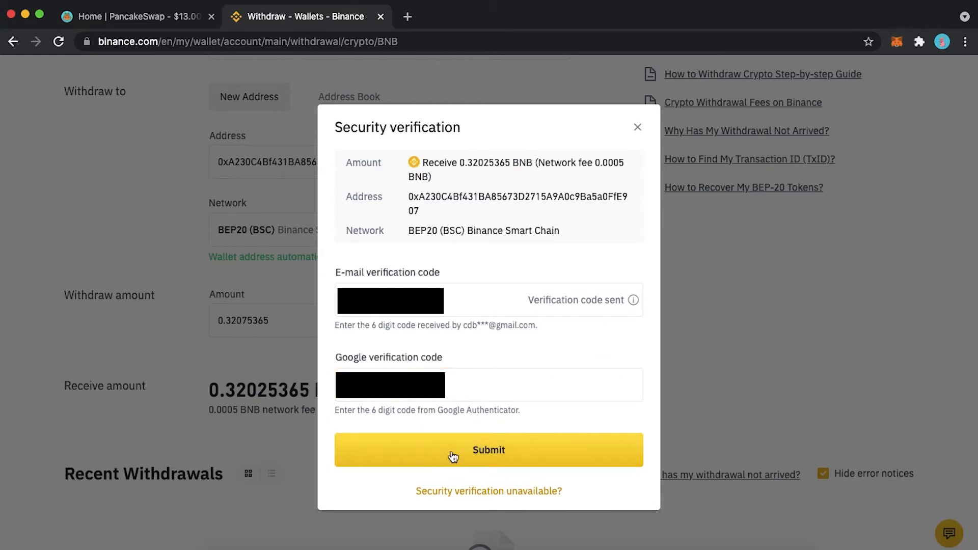
left_click(551, 463)
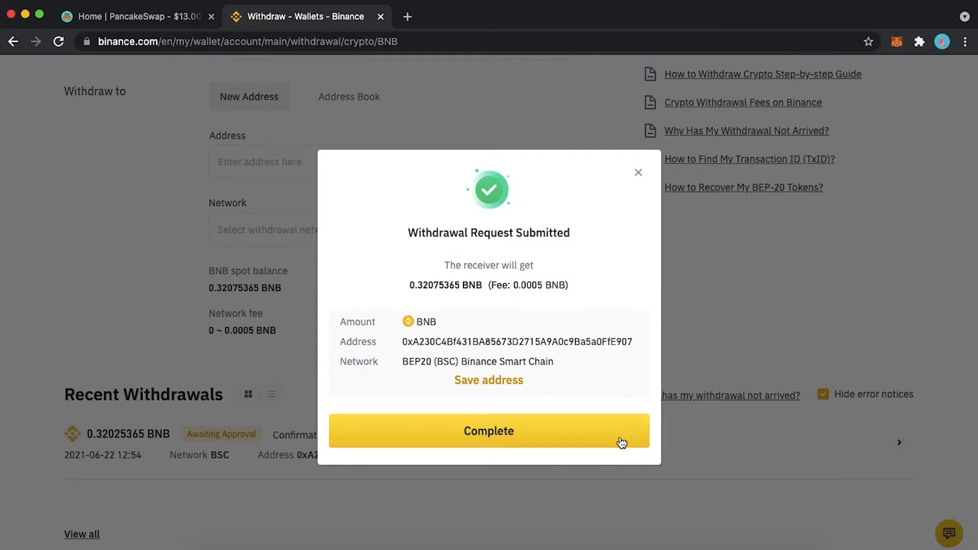
Close the Binance page and check the BNB balance and connection status in MetaMask on PancakeSwap
key("super+w")
left_click(897, 41)
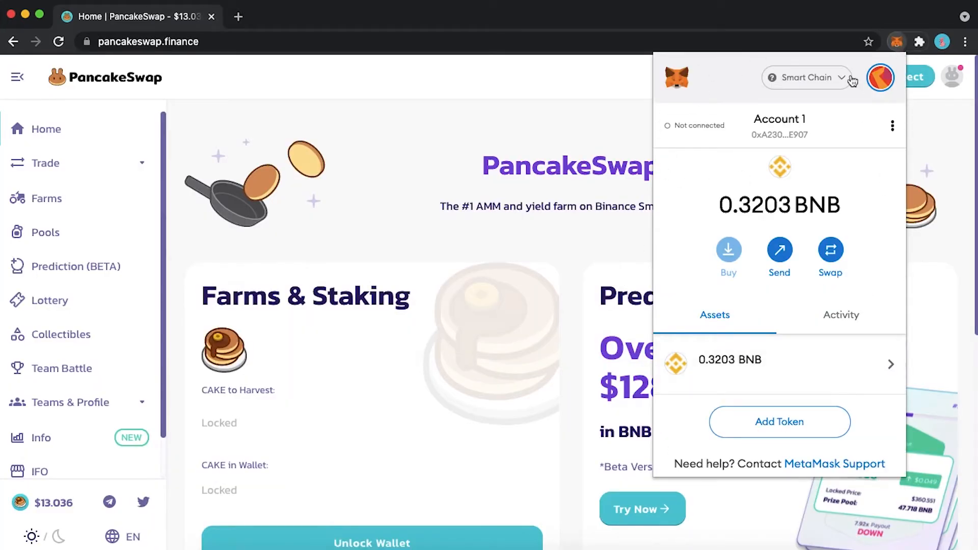
left_click(795, 373)
left_click(674, 130)
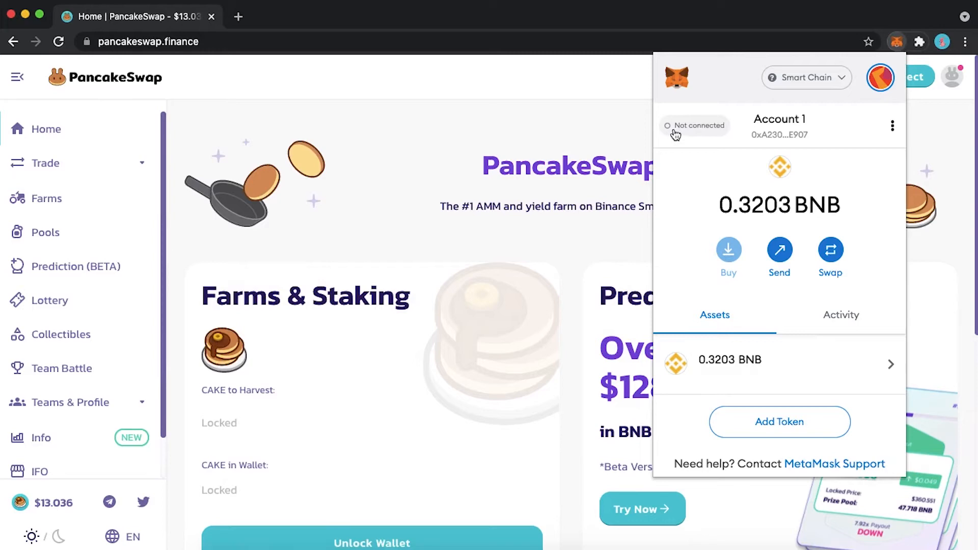
left_click(897, 43)
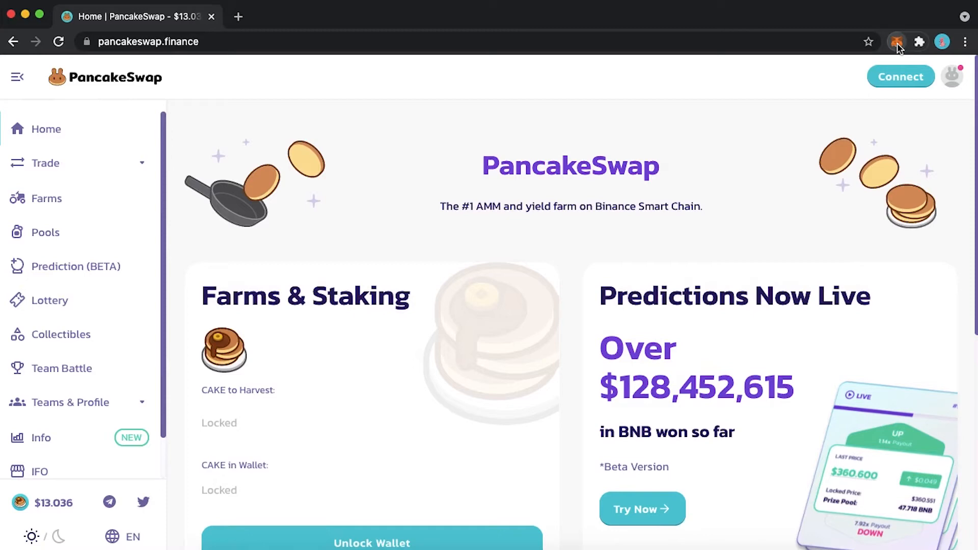
Open coinmarketcap.com in a new tab, search for cake and open the PancakeSwap (CAKE) page
key("ctrl+t")
type("coinmarketcap.com")
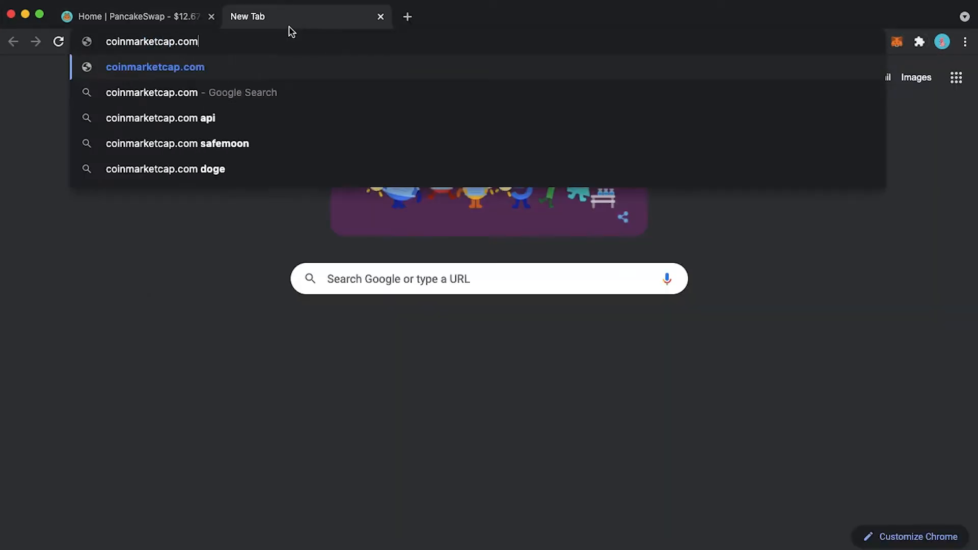
key("Return")
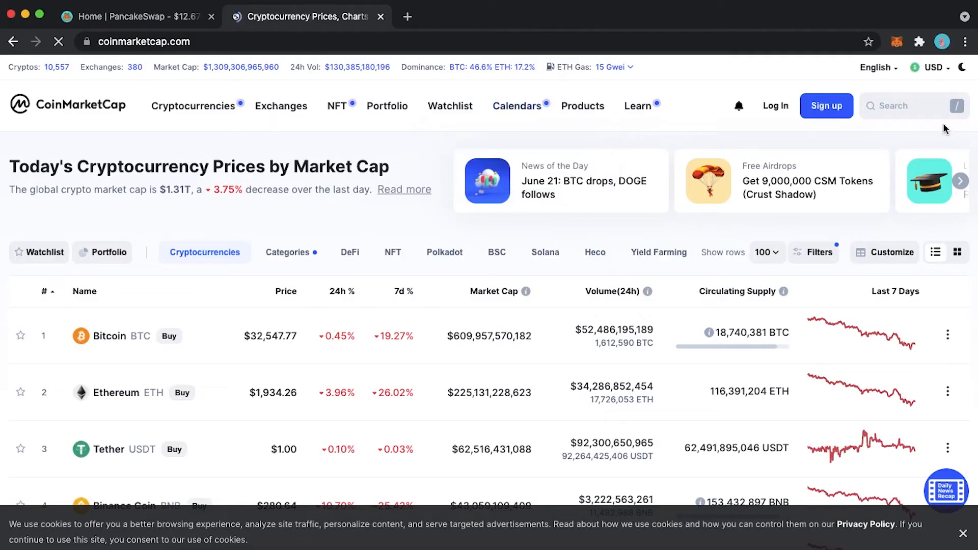
left_click(915, 107)
type("cake")
left_click(861, 196)
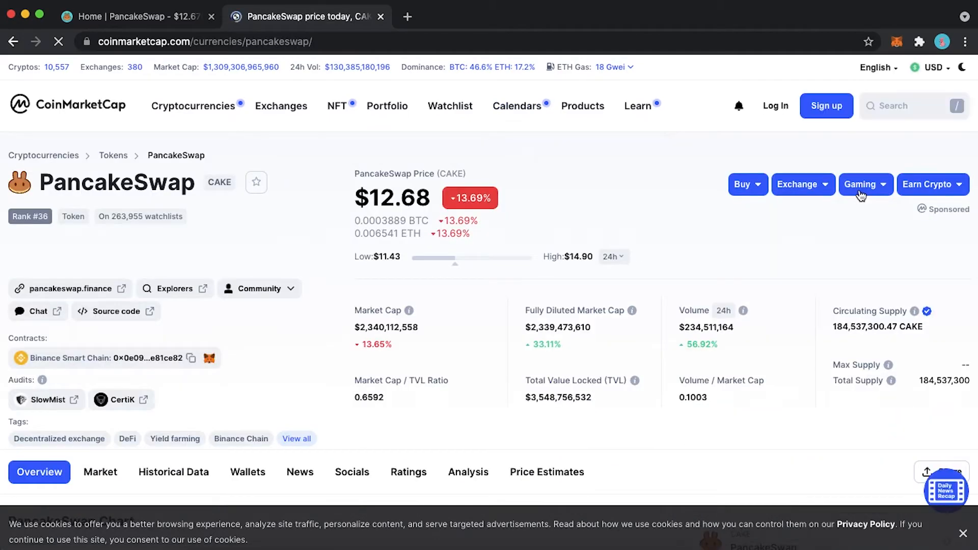
Add the suggested CAKE token to MetaMask from its Binance Smart Chain contract and check the wallet's assets
left_click(210, 364)
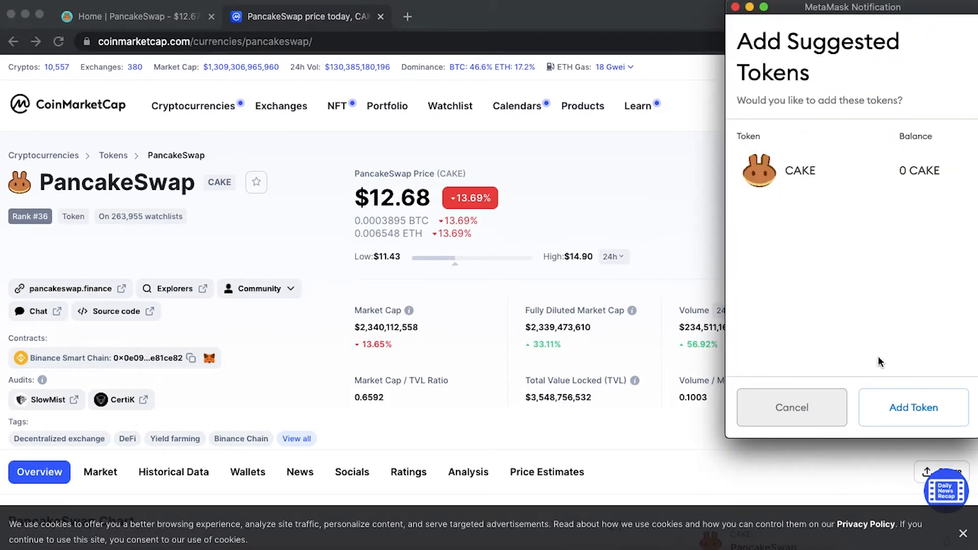
left_click(898, 409)
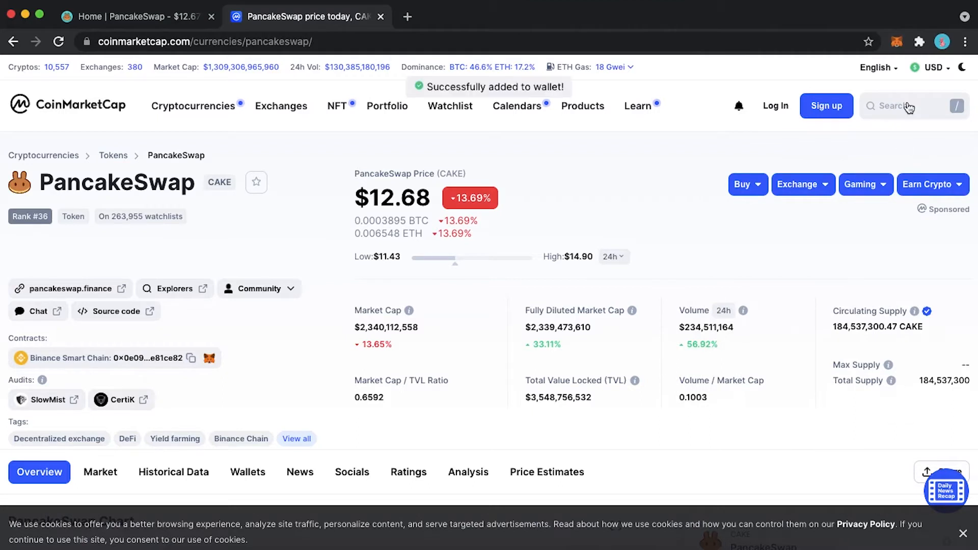
left_click(898, 43)
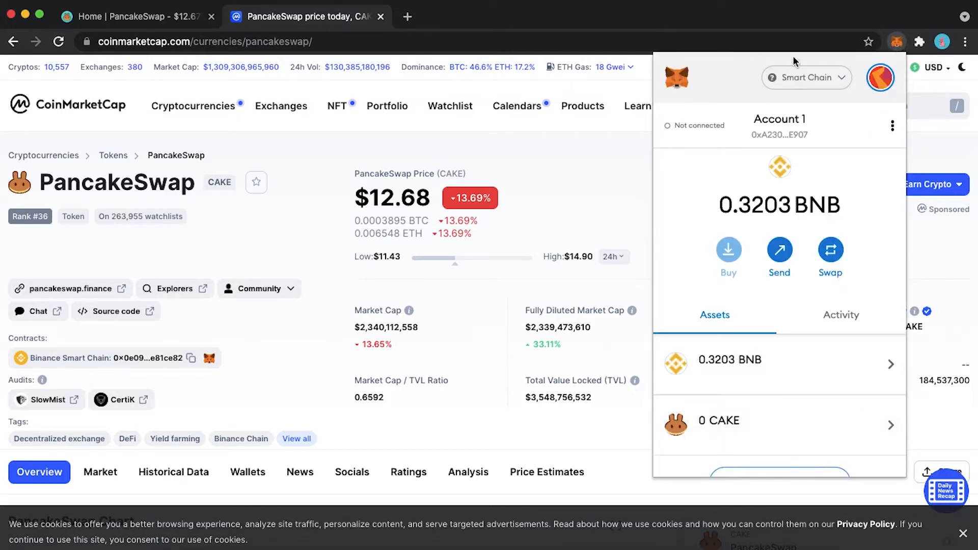
left_click(897, 43)
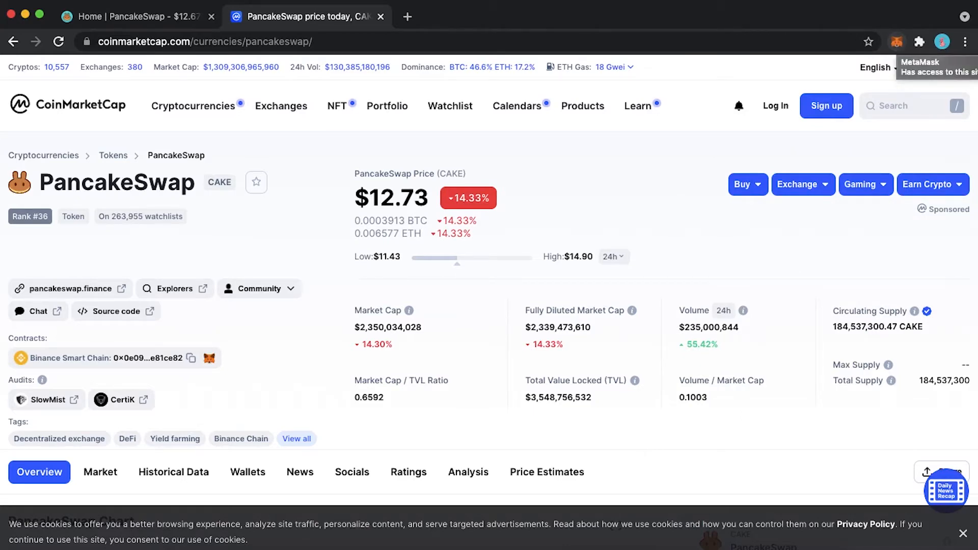
Close the CoinMarketCap page and open the Exchange page on PancakeSwap
left_click(381, 17)
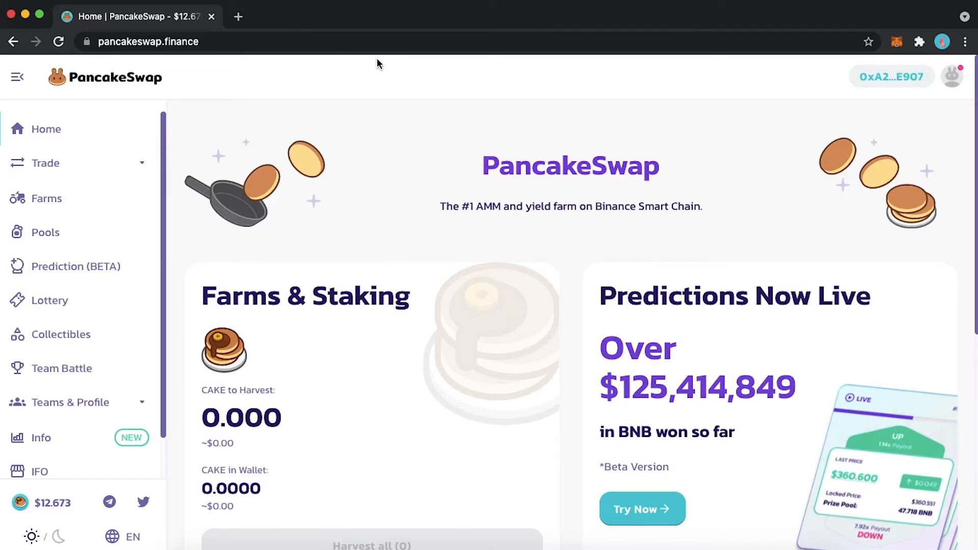
left_click(69, 164)
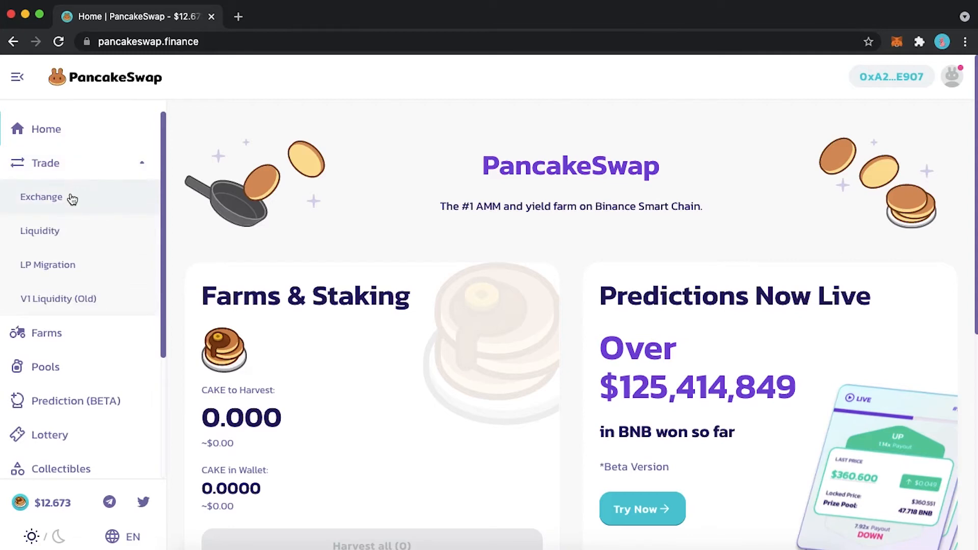
left_click(42, 197)
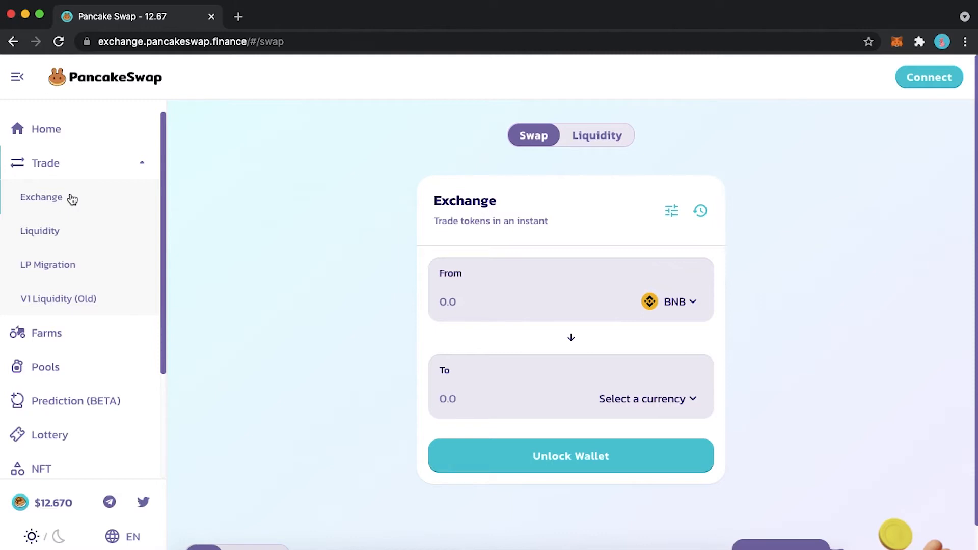
Set up a swap of 0.2 BNB to CAKE
left_click(466, 301)
type("0.")
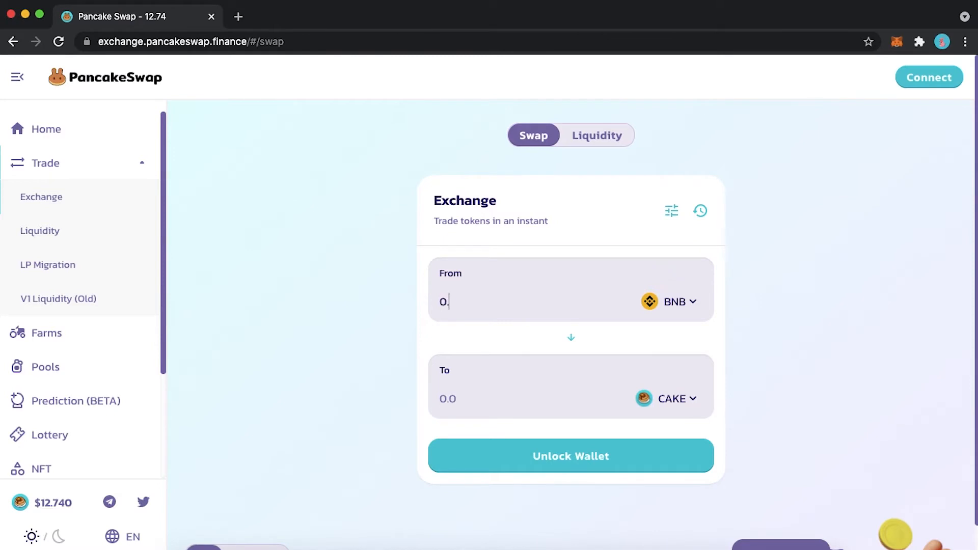
type("2")
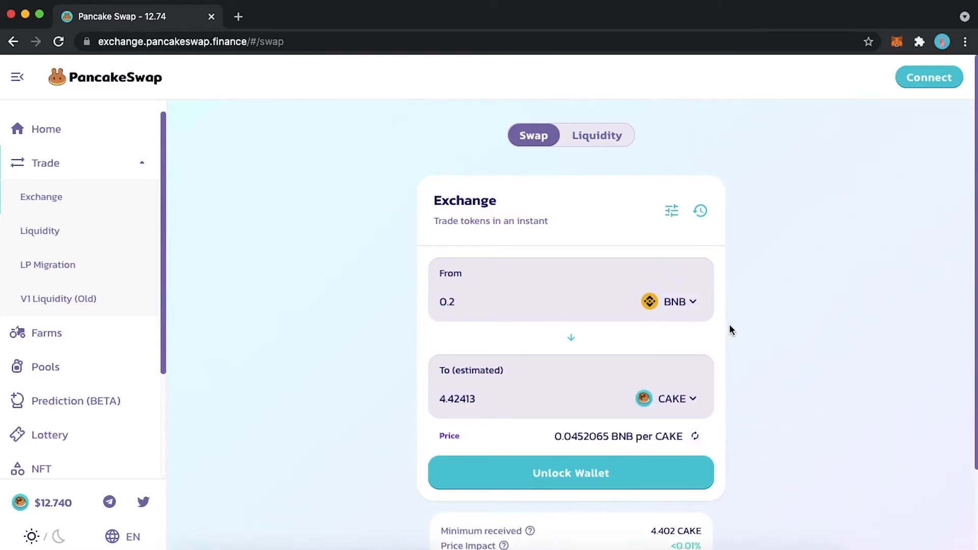
Check the exchange's transaction settings, submit the swap of 0.2 BNB to CAKE and confirm the transaction in MetaMask
scroll(741, 383, "down", 2)
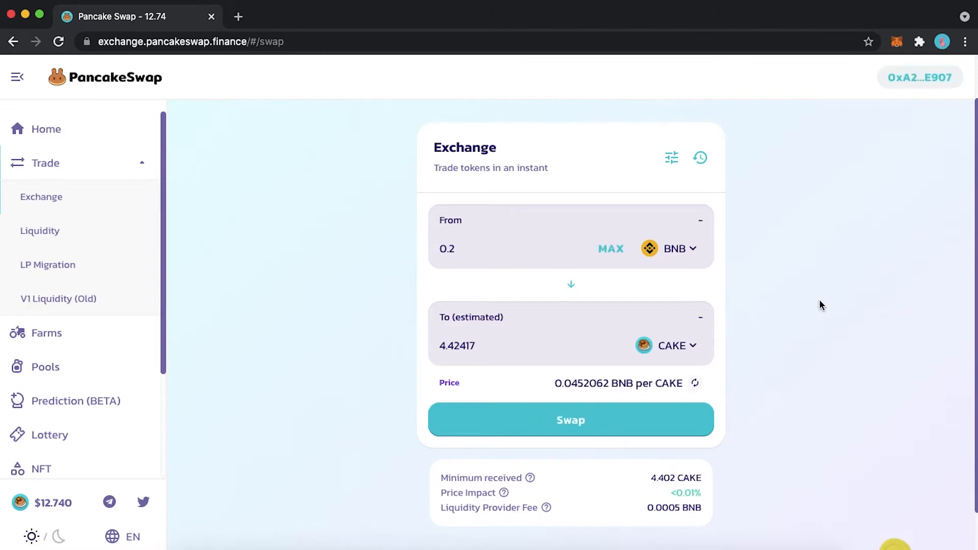
left_click(673, 159)
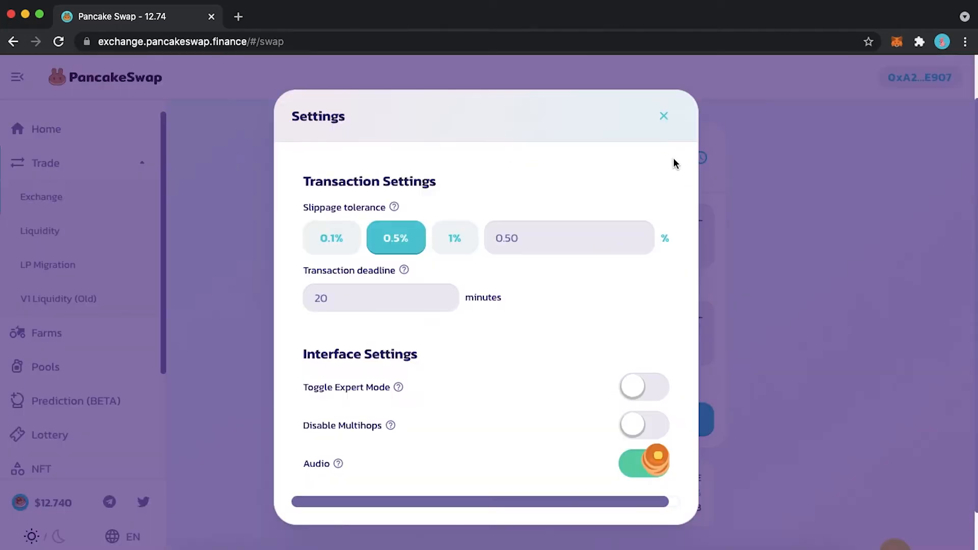
left_click(667, 123)
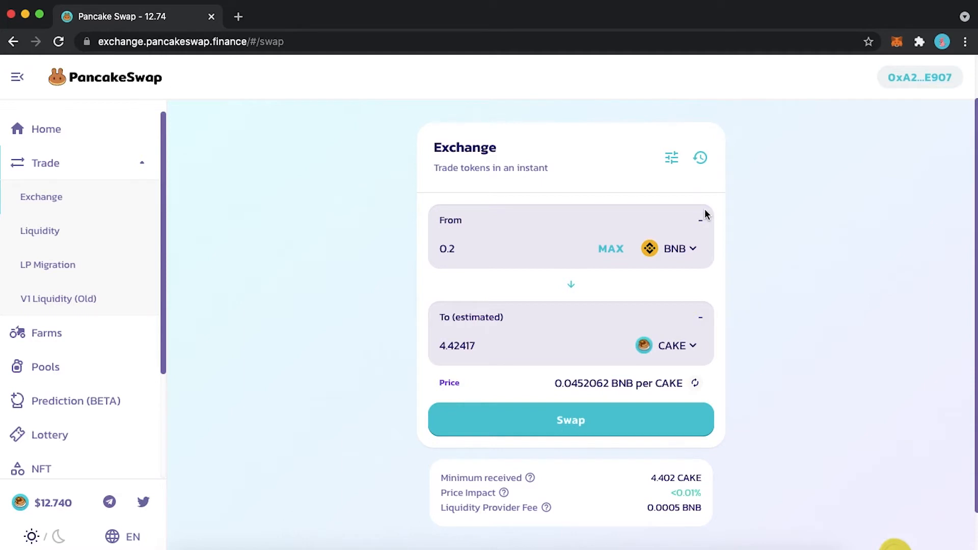
left_click(610, 425)
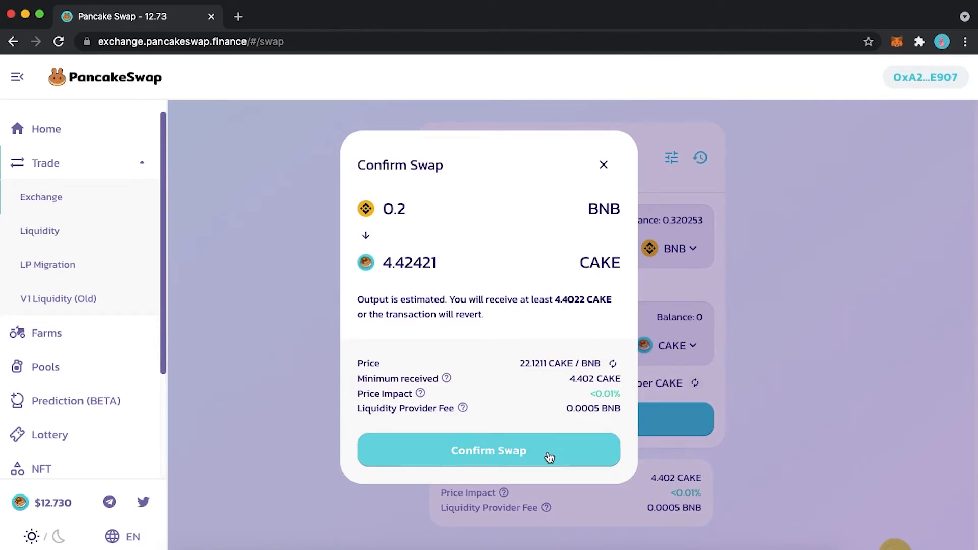
left_click(583, 275)
left_click(574, 450)
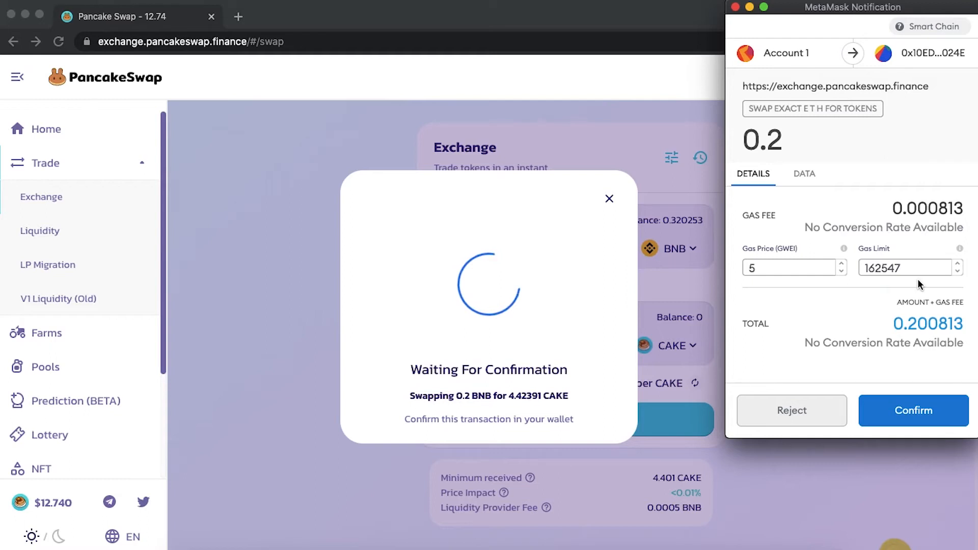
left_click(939, 420)
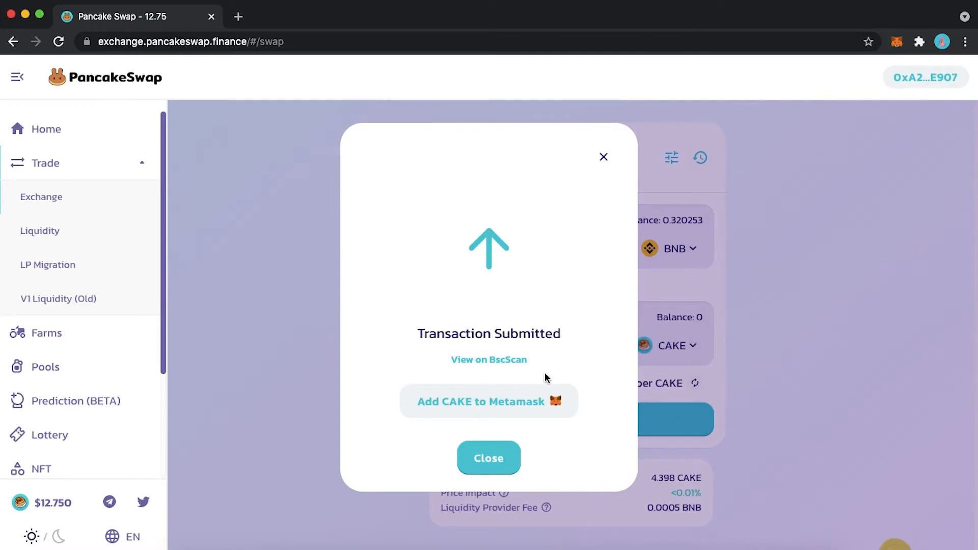
Open the submitted swap transaction on BscScan and review its details
left_click(489, 360)
scroll(734, 235, "down", 3)
scroll(734, 237, "down", 2)
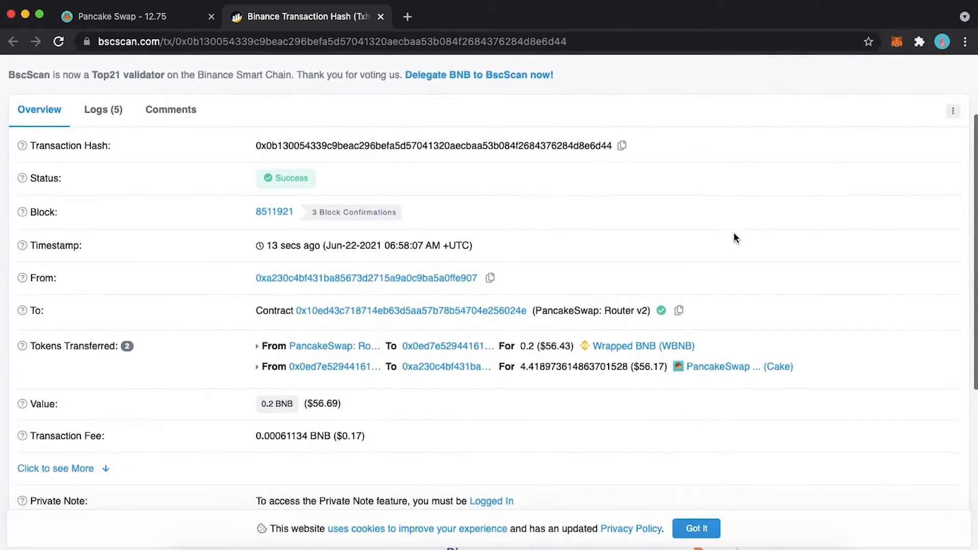
scroll(734, 232, "up", 4)
Check the BNB and CAKE assets in MetaMask, and close the BscScan page and the swap's submission notice
left_click(896, 42)
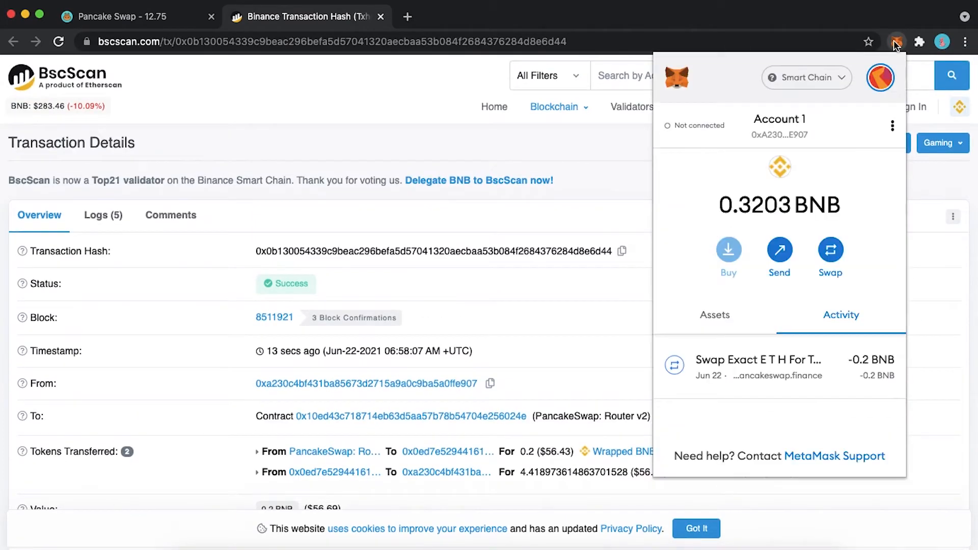
left_click(739, 323)
scroll(763, 431, "down", 1)
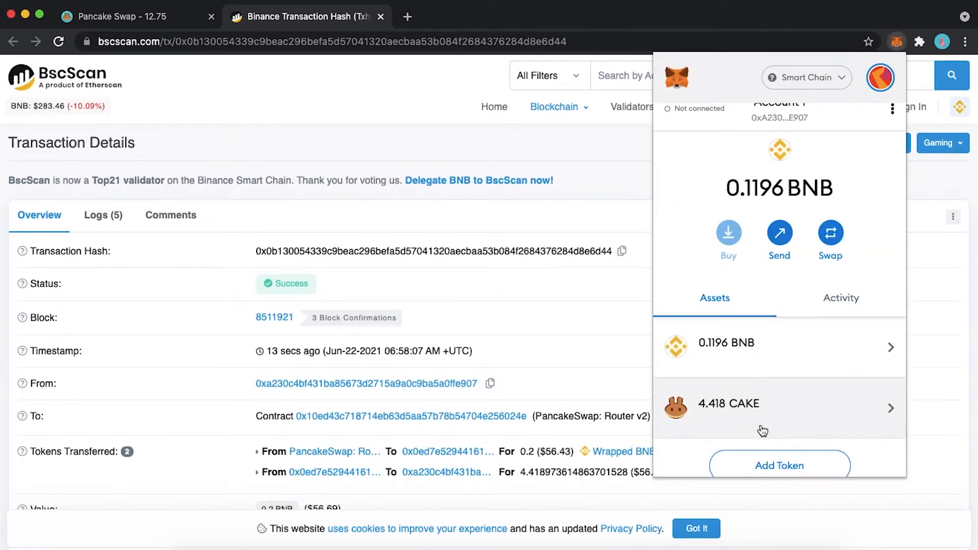
scroll(818, 290, "up", 1)
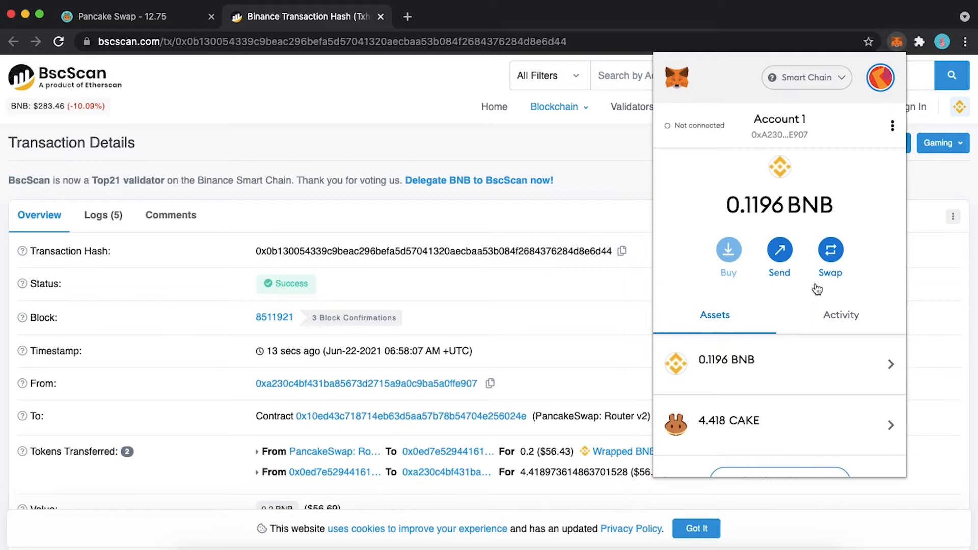
key("super+w")
left_click(484, 469)
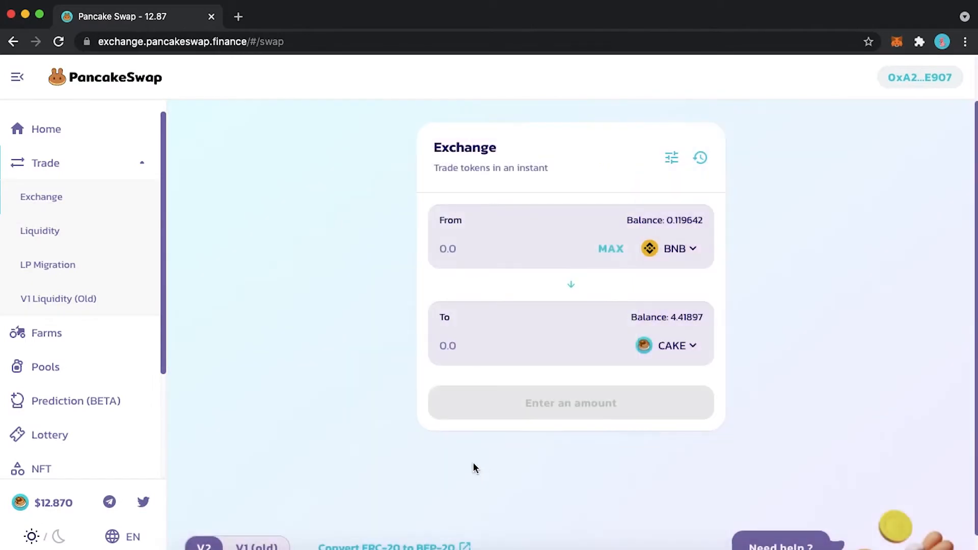
Start adding liquidity on PancakeSwap with BNB and CAKE as the token pair
left_click(82, 230)
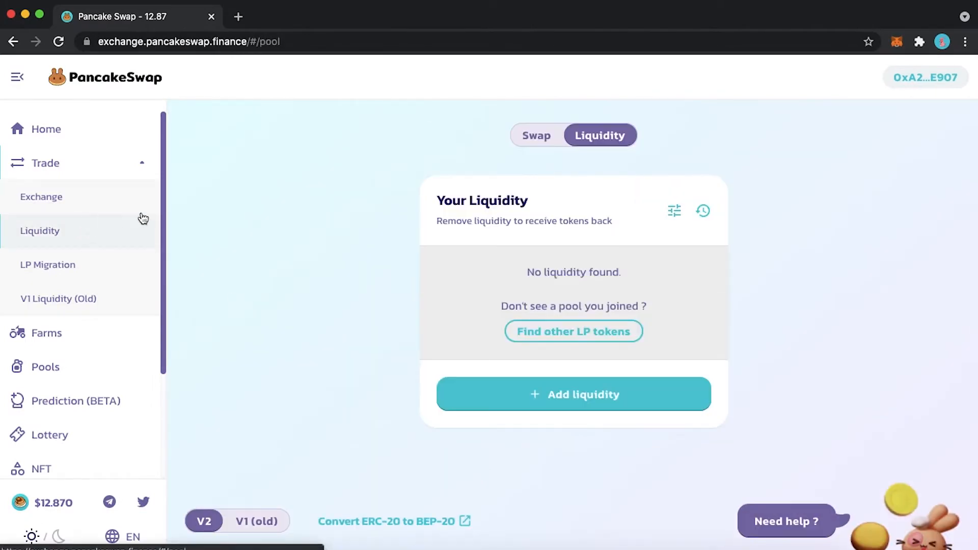
left_click(657, 396)
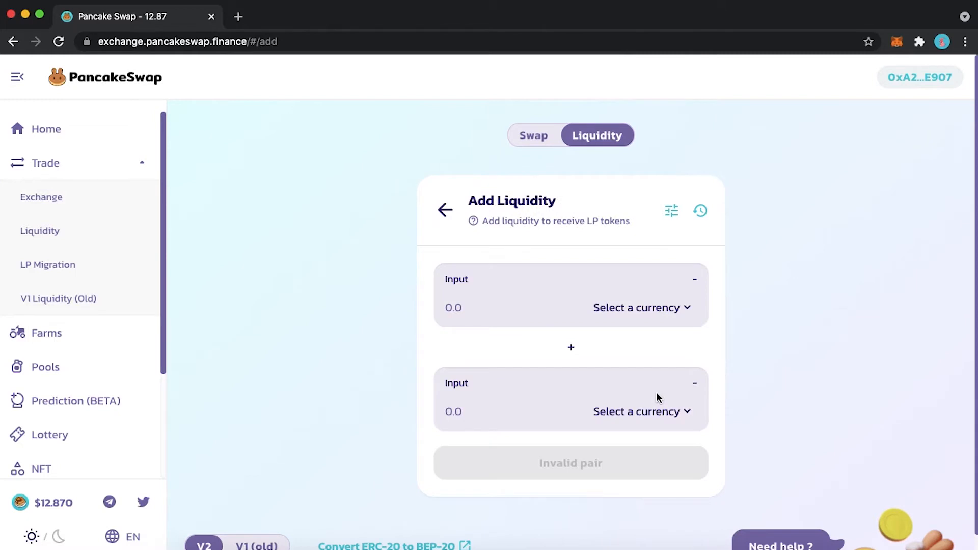
left_click(677, 312)
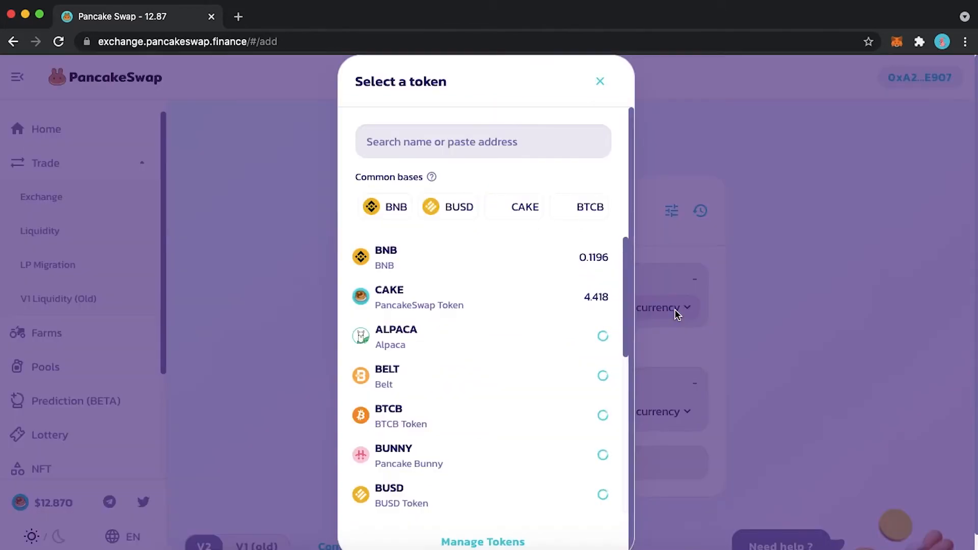
left_click(540, 255)
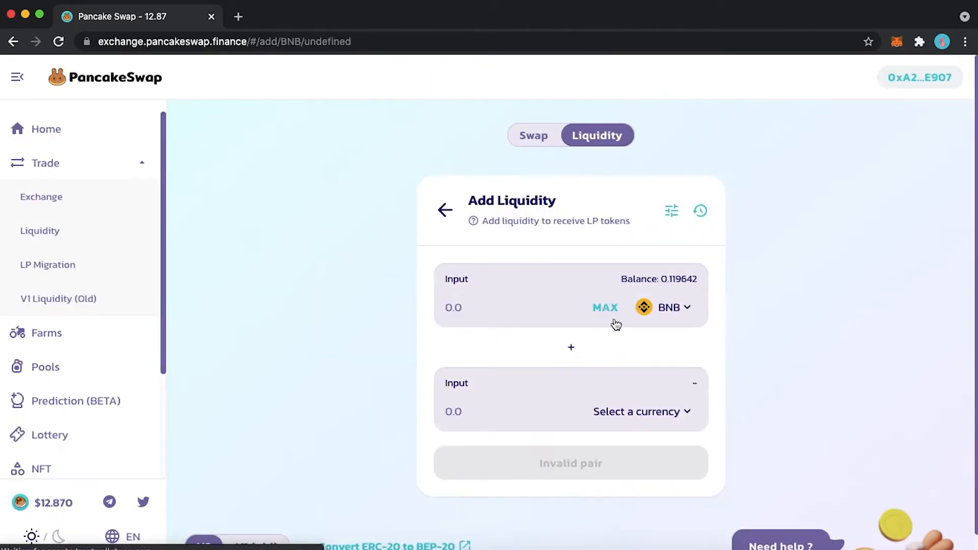
left_click(644, 410)
left_click(499, 289)
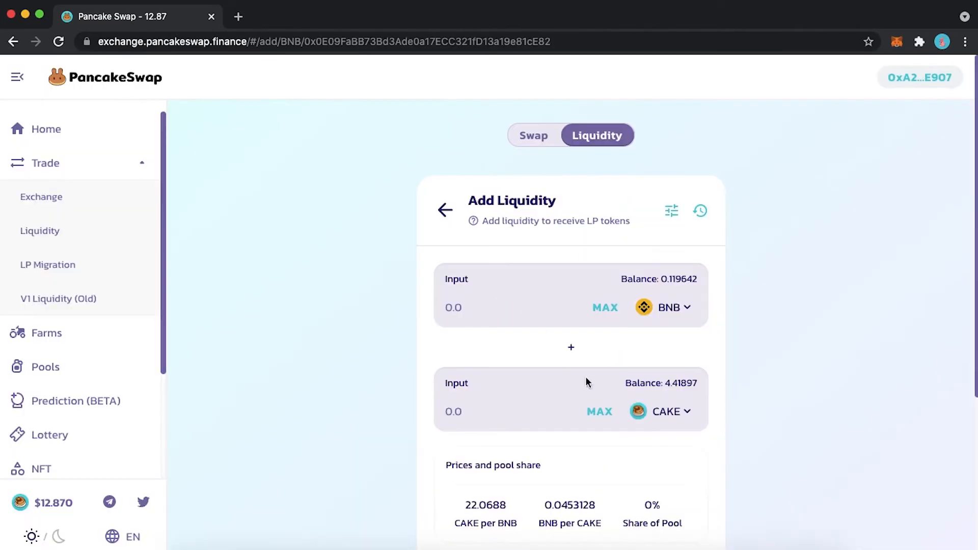
Set the liquidity deposit to 1.5 CAKE and review the matching BNB amount, prices and pool share
left_click(571, 410)
type("1.5")
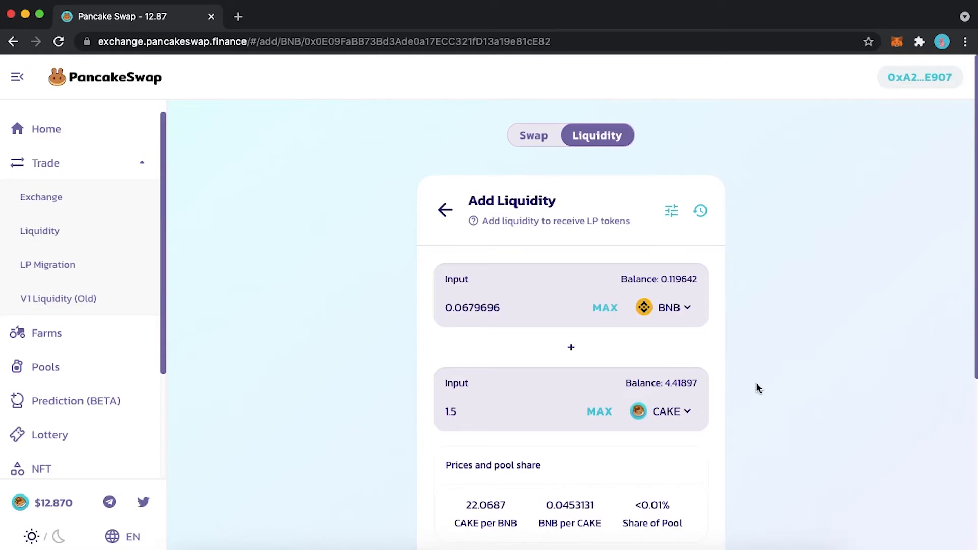
scroll(757, 382, "down", 2)
scroll(757, 387, "up", 2)
scroll(757, 388, "down", 2)
scroll(757, 388, "up", 1)
scroll(758, 388, "down", 1)
scroll(757, 388, "up", 1)
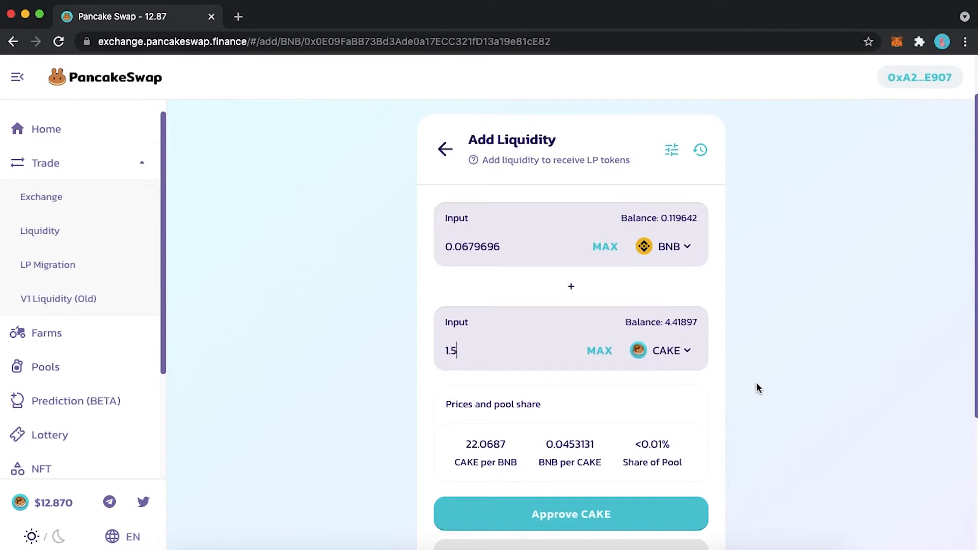
Approve CAKE for the liquidity deposit and confirm the spending permission in MetaMask
left_click(636, 516)
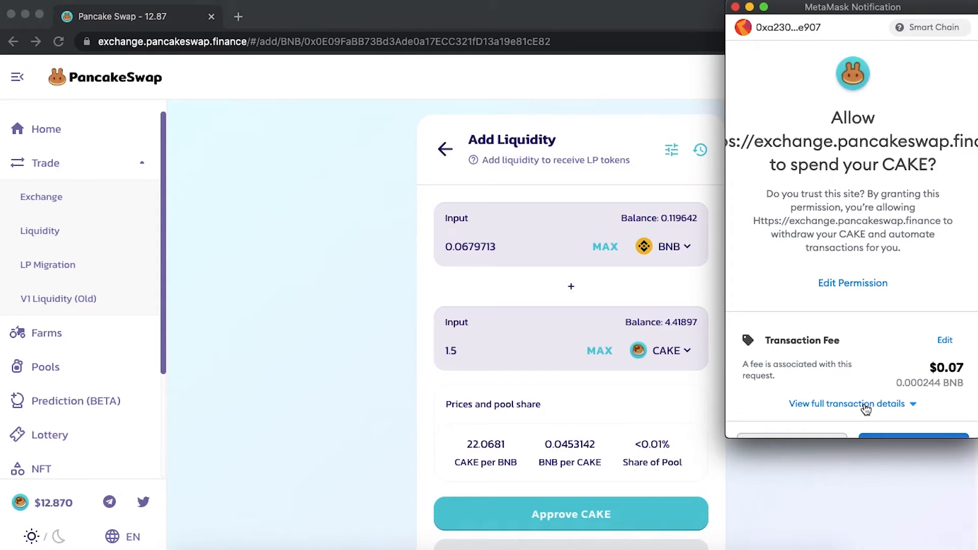
scroll(872, 402, "down", 2)
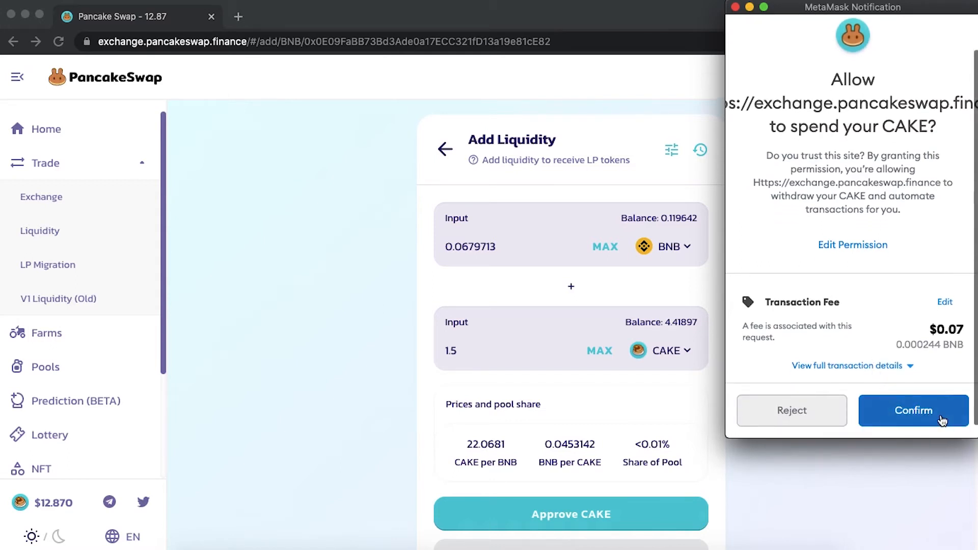
left_click(942, 420)
scroll(795, 389, "down", 1)
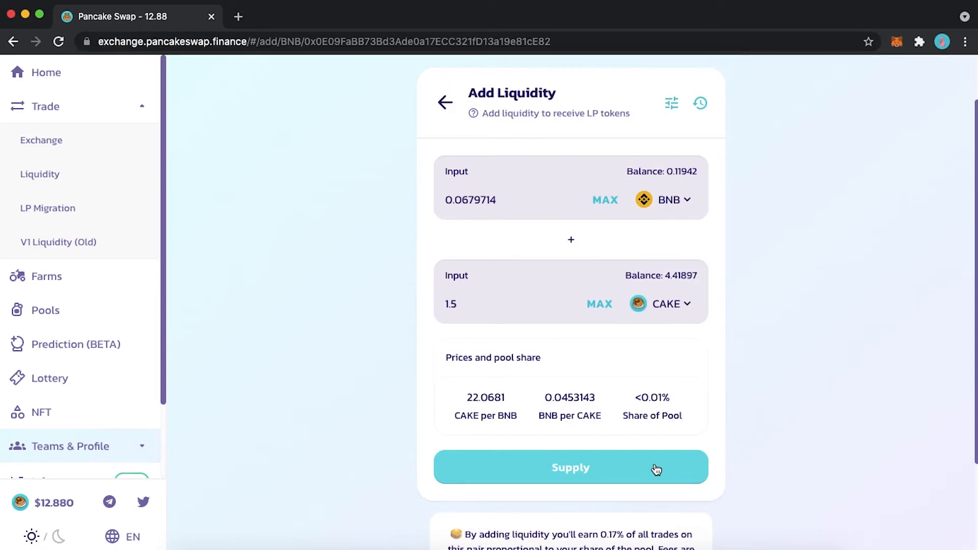
Supply 1.5 CAKE with the matching BNB to the pool, confirm it in MetaMask and dismiss the transaction notices
left_click(656, 469)
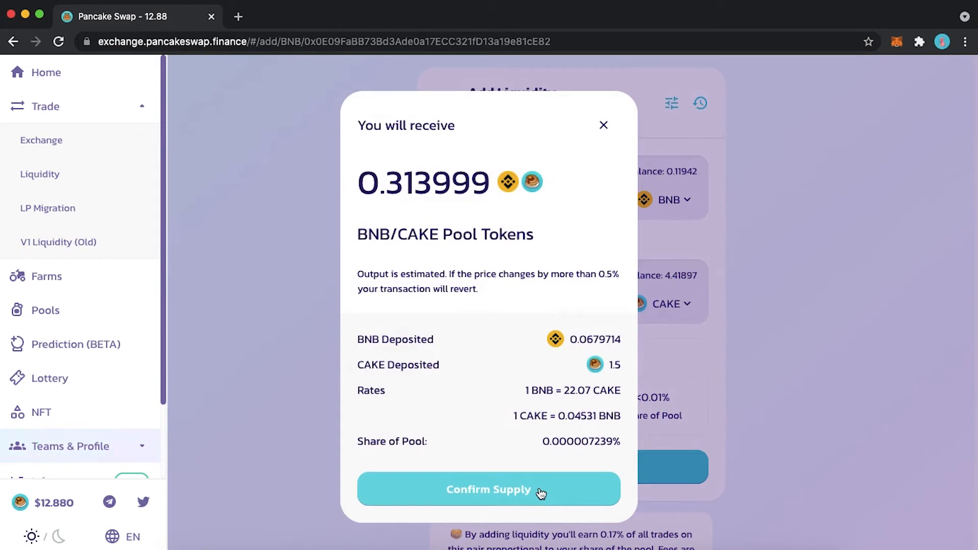
left_click(541, 494)
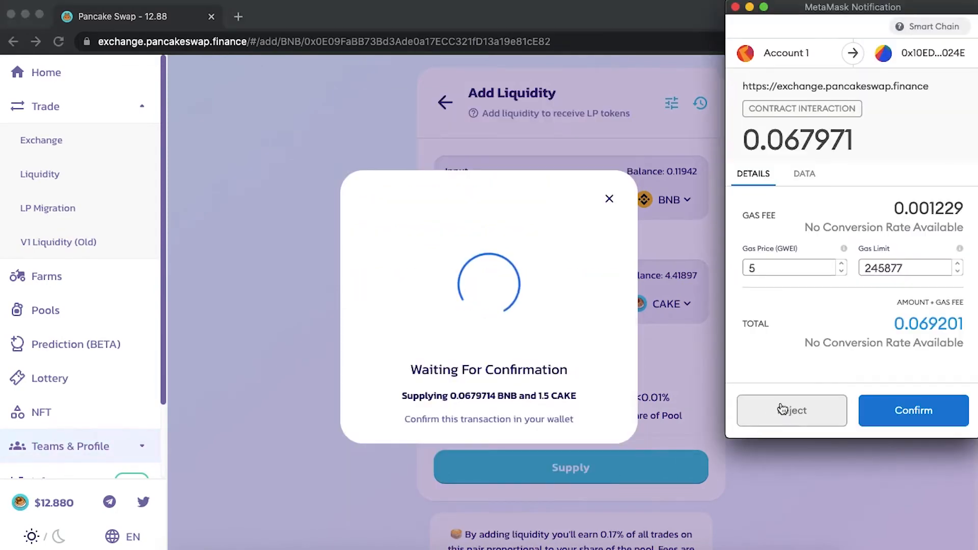
left_click(941, 417)
left_click(519, 360)
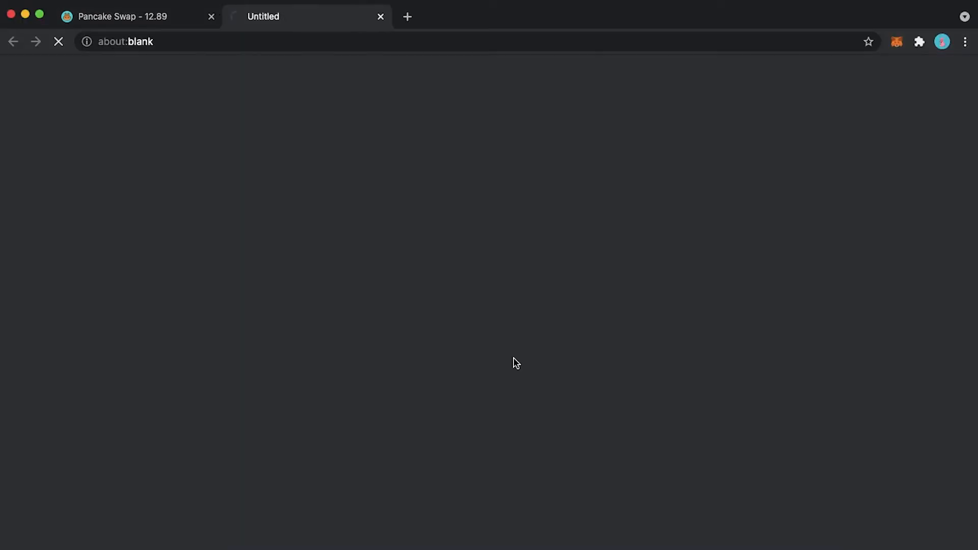
left_click(380, 16)
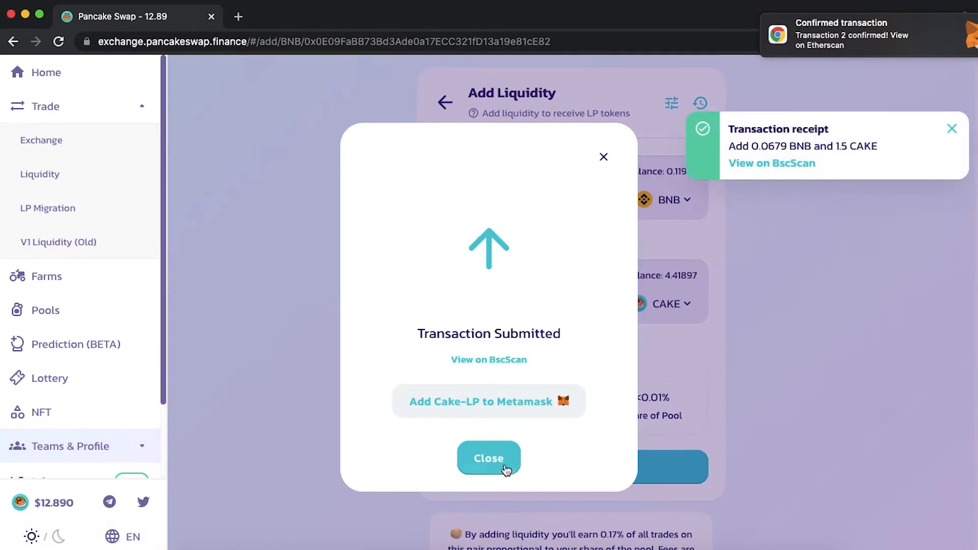
left_click(489, 459)
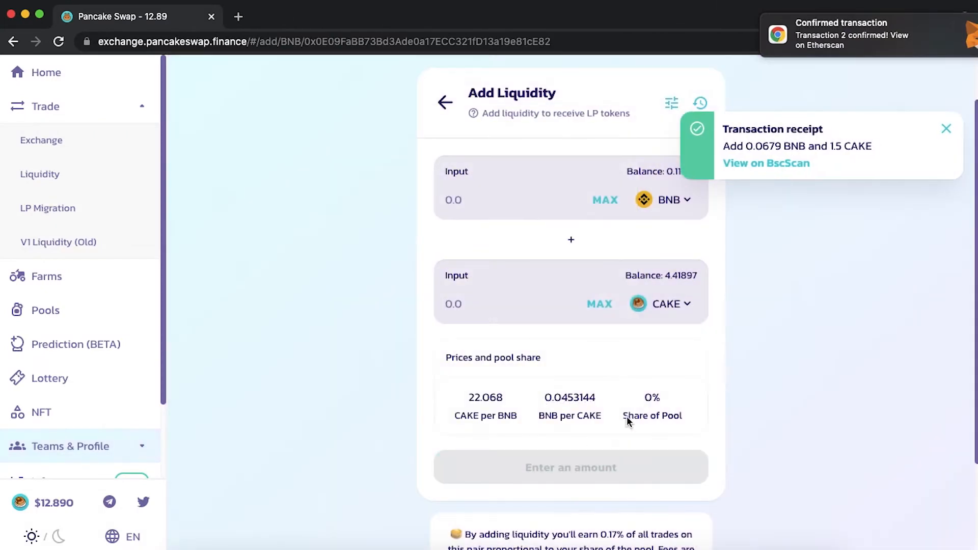
left_click(948, 132)
Open the Liquidity page and inspect the pooled amounts of the CAKE/BNB position
left_click(39, 174)
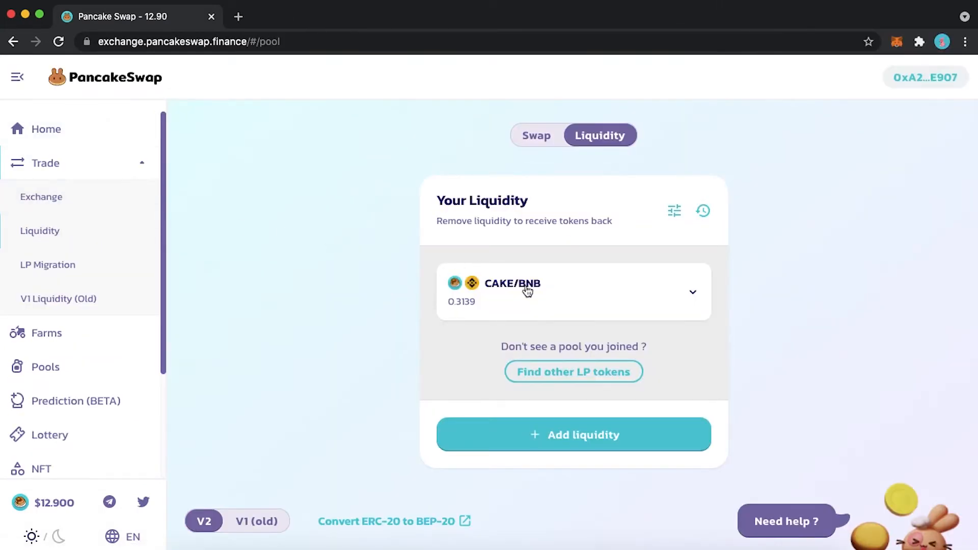
left_click(566, 299)
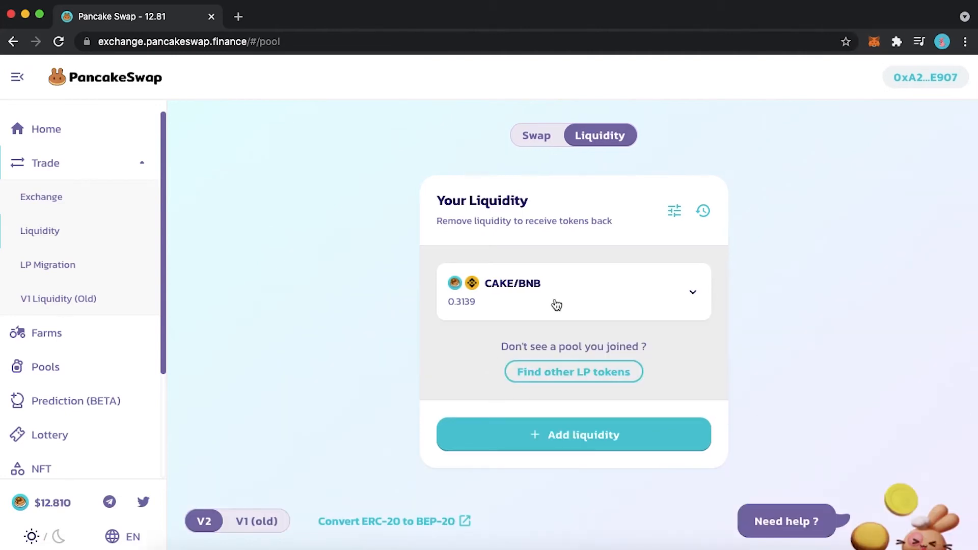
left_click(475, 309)
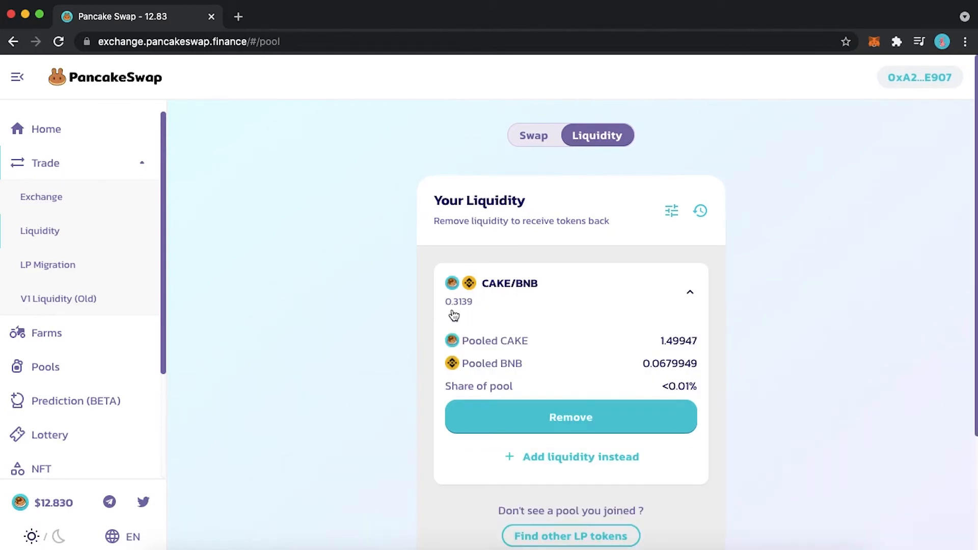
scroll(504, 315, "down", 3)
scroll(503, 311, "up", 2)
scroll(503, 310, "up", 2)
Open the Farms page, enable the CAKE-BNB farm and confirm the Cake-LP spending permission in MetaMask
left_click(128, 337)
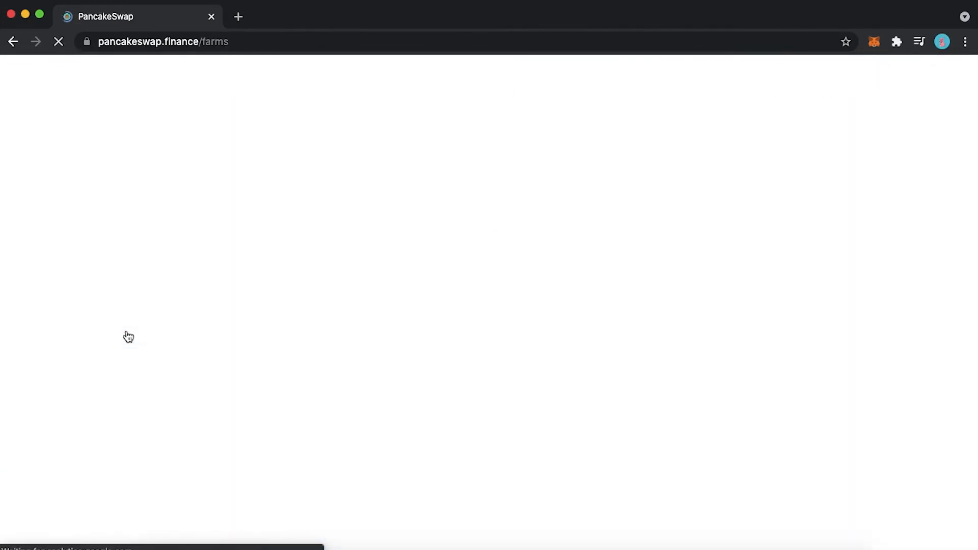
left_click(349, 367)
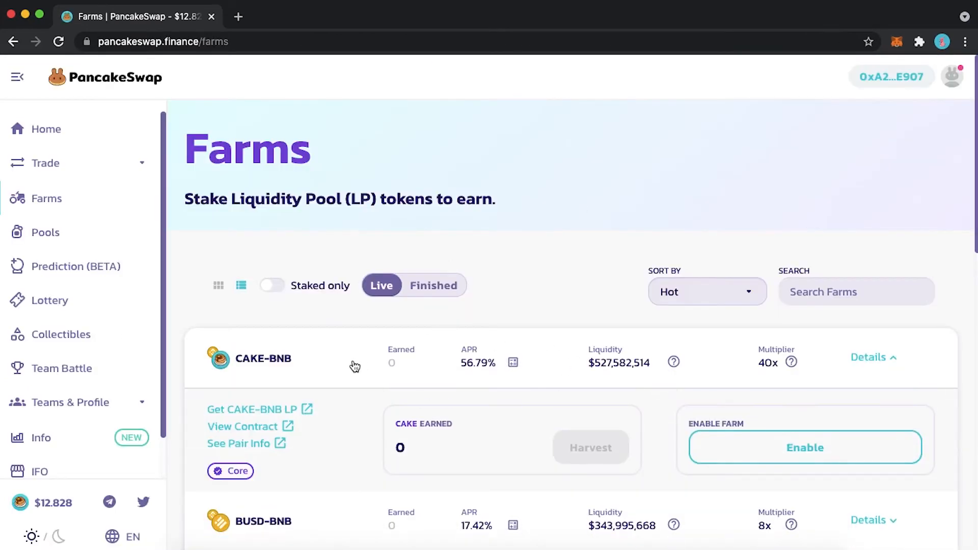
scroll(354, 365, "down", 2)
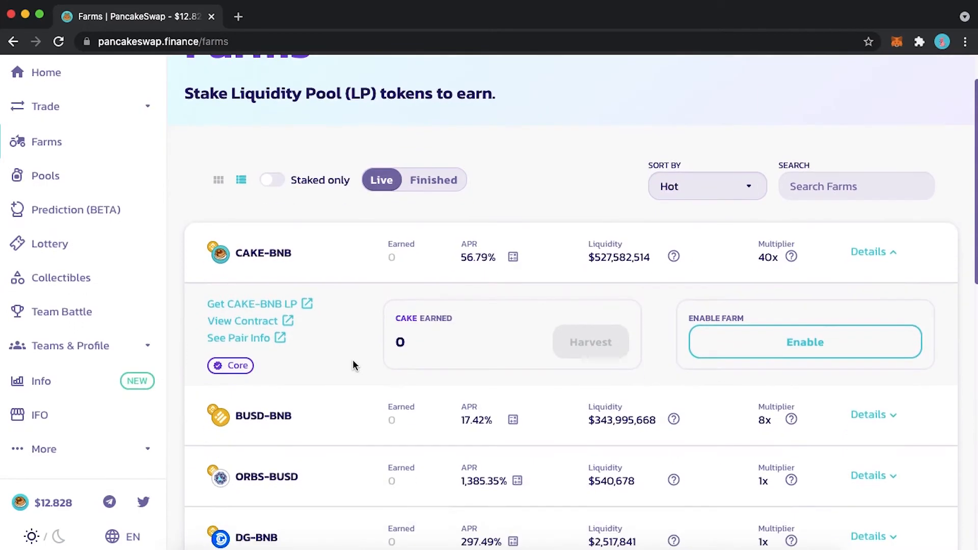
left_click(775, 347)
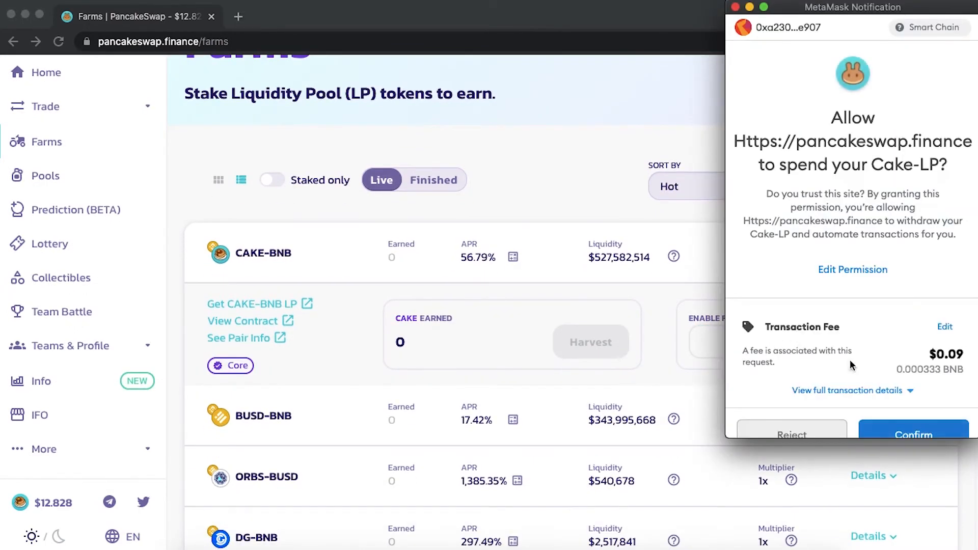
scroll(851, 365, "down", 1)
left_click(950, 410)
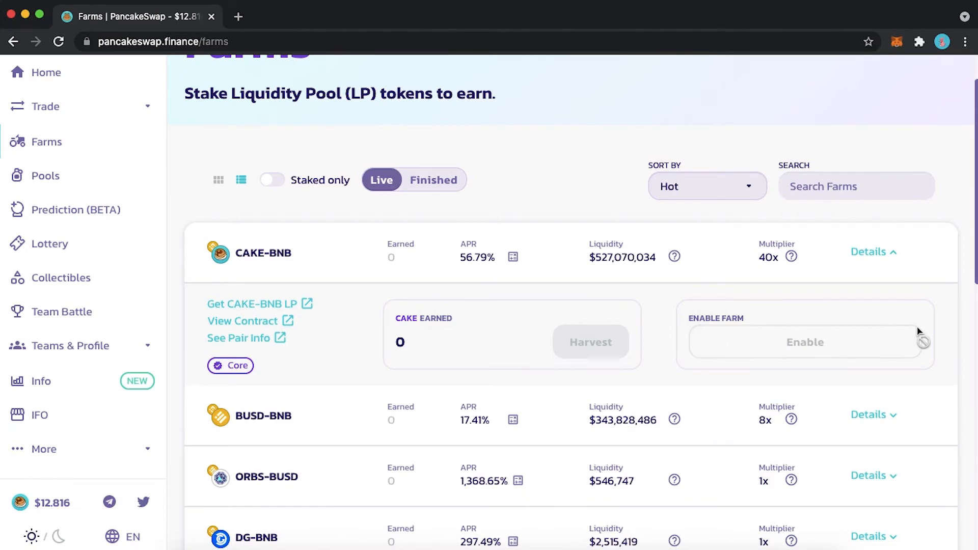
Stake the maximum CAKE-BNB LP token balance in the CAKE-BNB farm and confirm the transaction in MetaMask
left_click(912, 334)
left_click(520, 301)
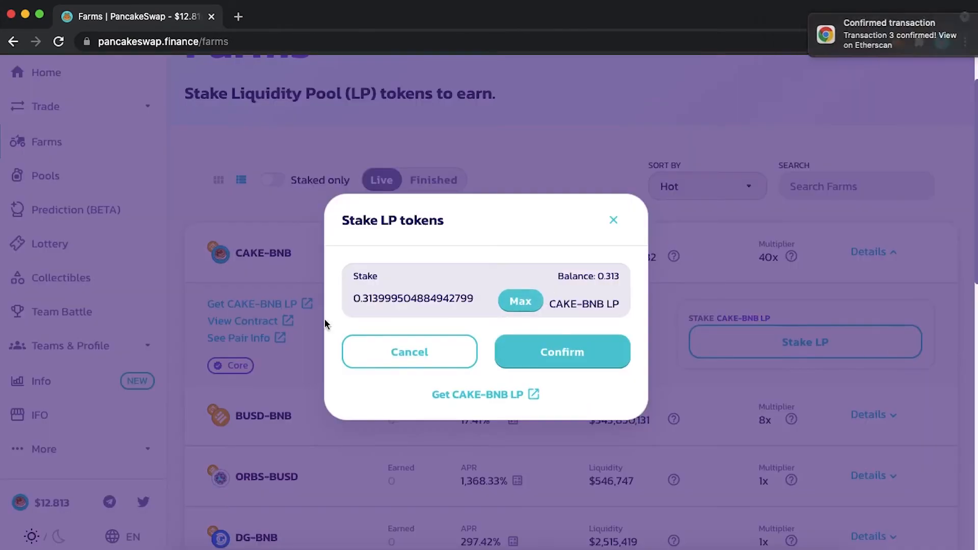
left_click(606, 363)
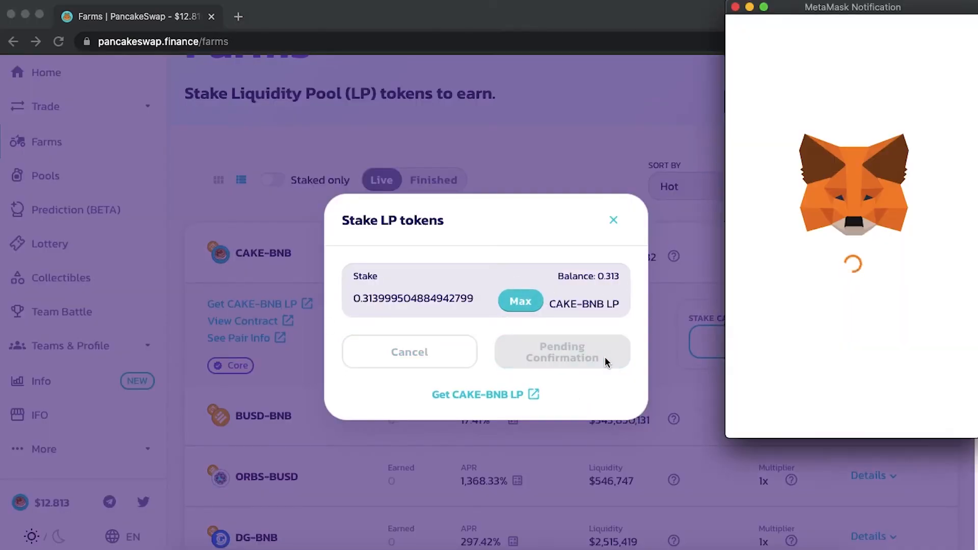
left_click(937, 411)
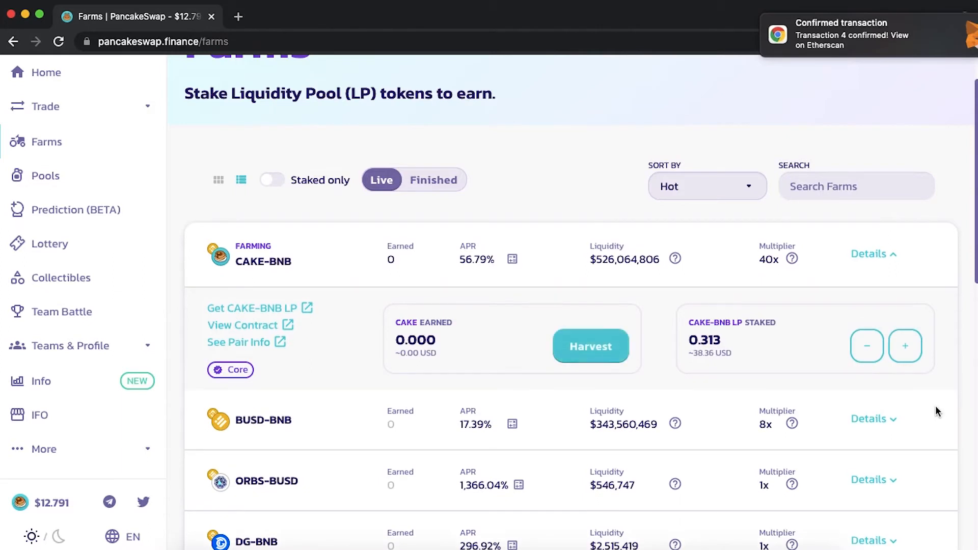
Review the CAKE-BNB farm's earned and staked amounts, collapsing and re-expanding its details
scroll(826, 339, "down", 1)
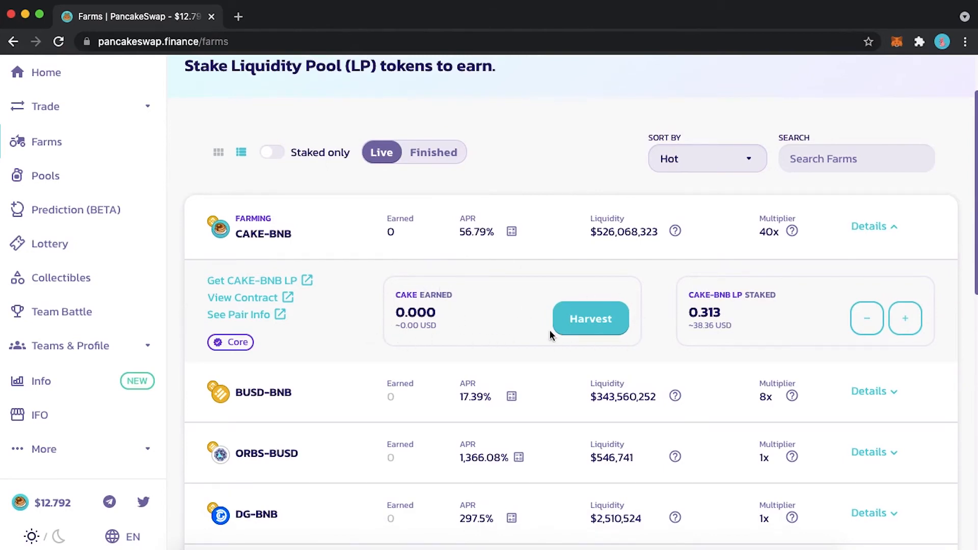
left_click(493, 243)
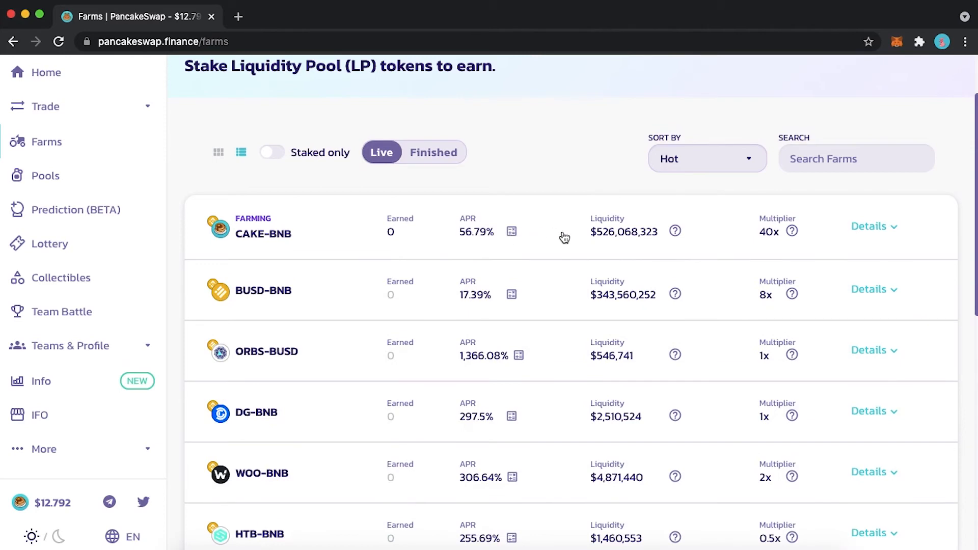
left_click(564, 238)
scroll(564, 237, "up", 3)
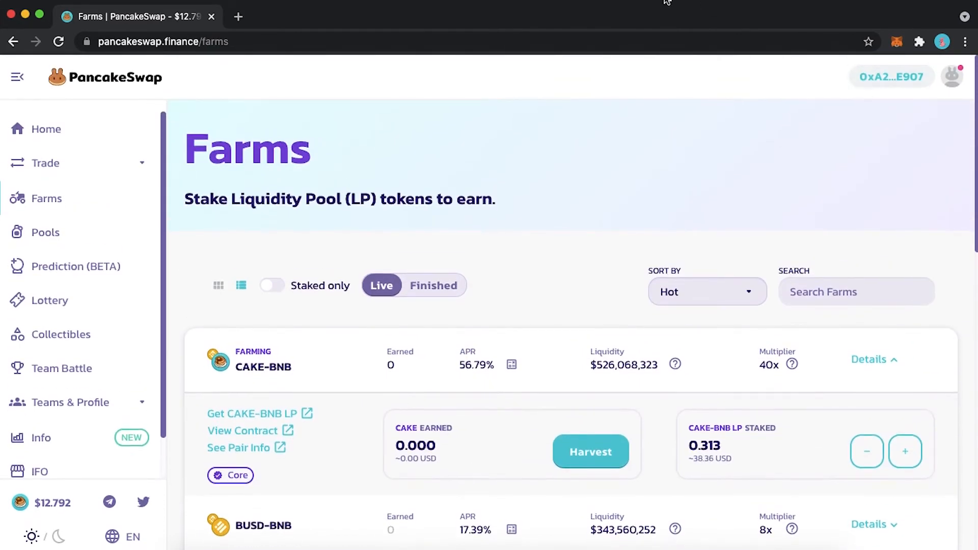
scroll(667, 204, "down", 2)
Check the BNB, CAKE and Cake-LP balances in the MetaMask wallet and close it again
left_click(897, 41)
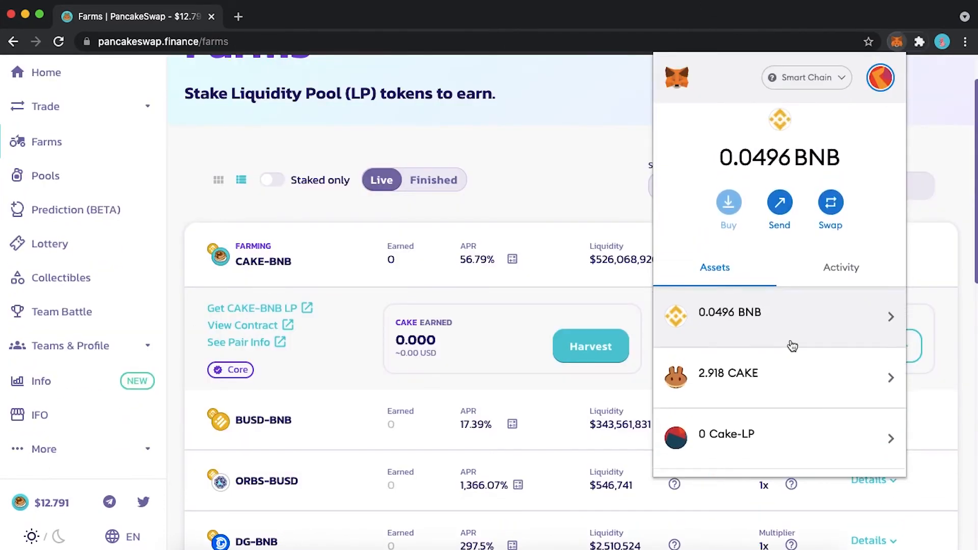
scroll(793, 352, "down", 1)
scroll(790, 356, "up", 3)
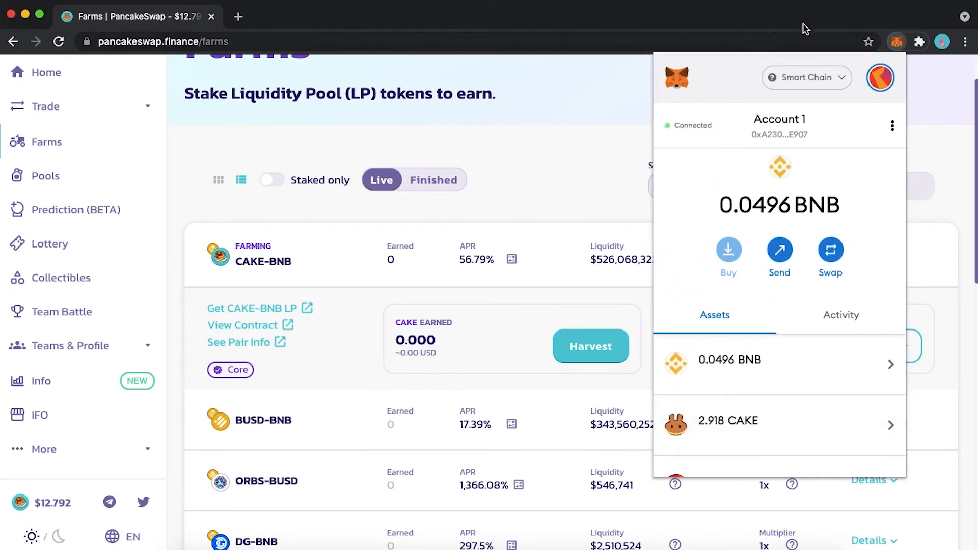
left_click(897, 41)
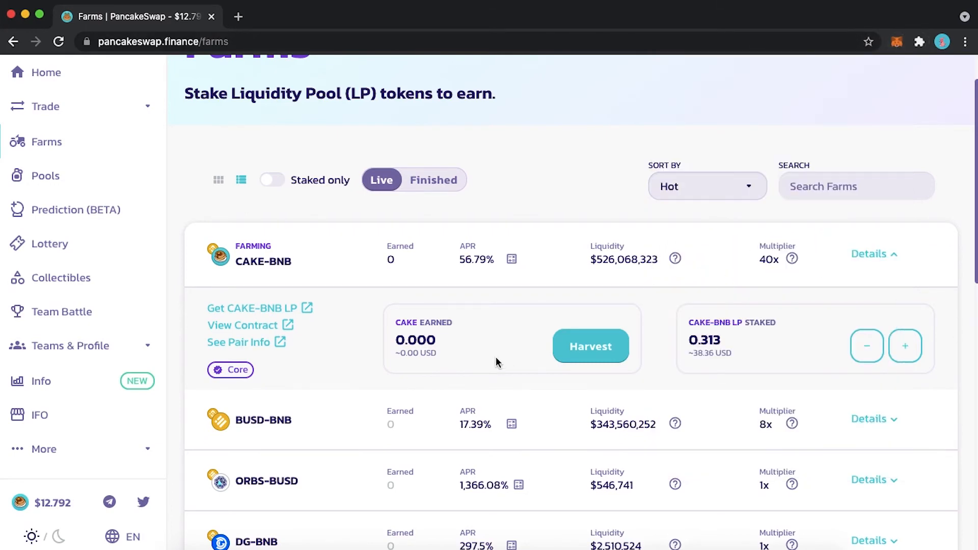
scroll(479, 357, "up", 2)
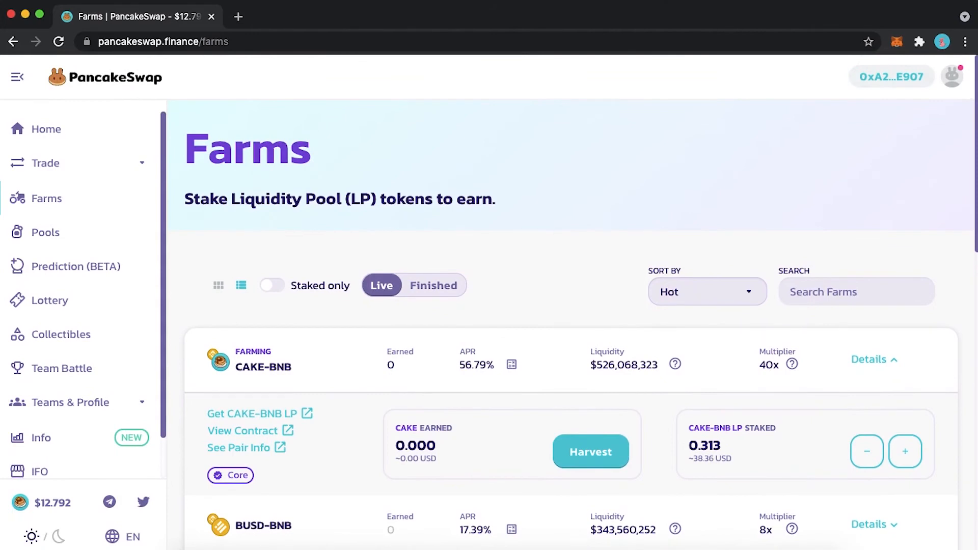
scroll(688, 255, "down", 3)
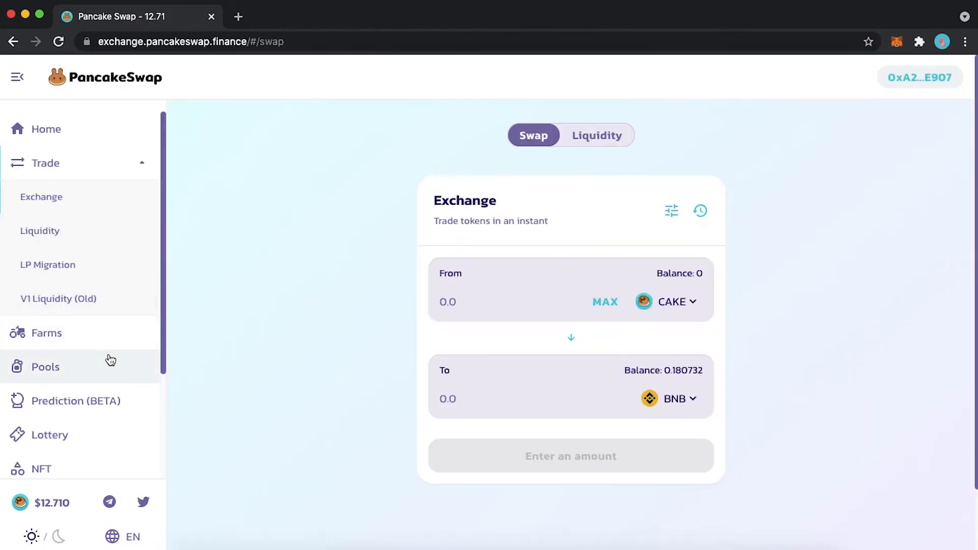
Open the Pools page, inspect the Auto CAKE pool's details and browse the other CAKE staking pools
left_click(107, 365)
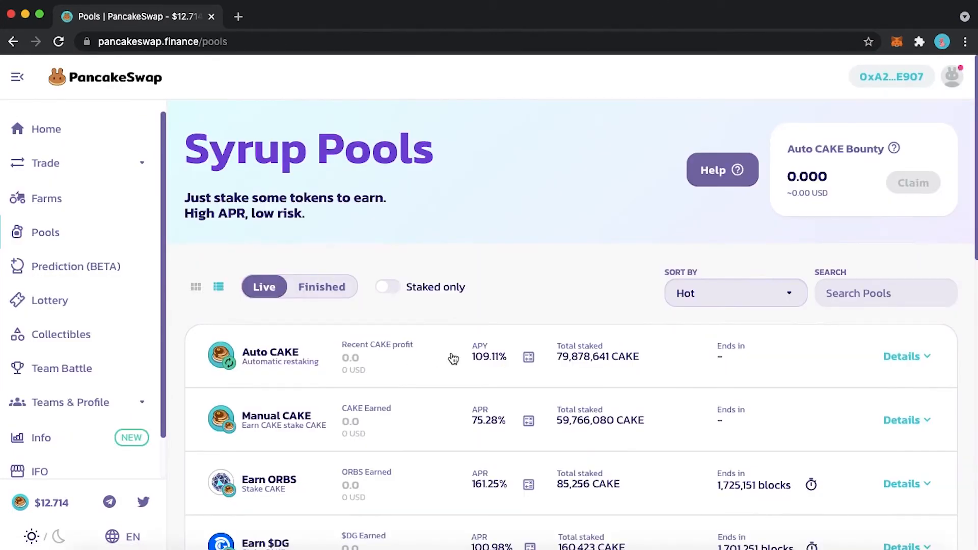
left_click(448, 359)
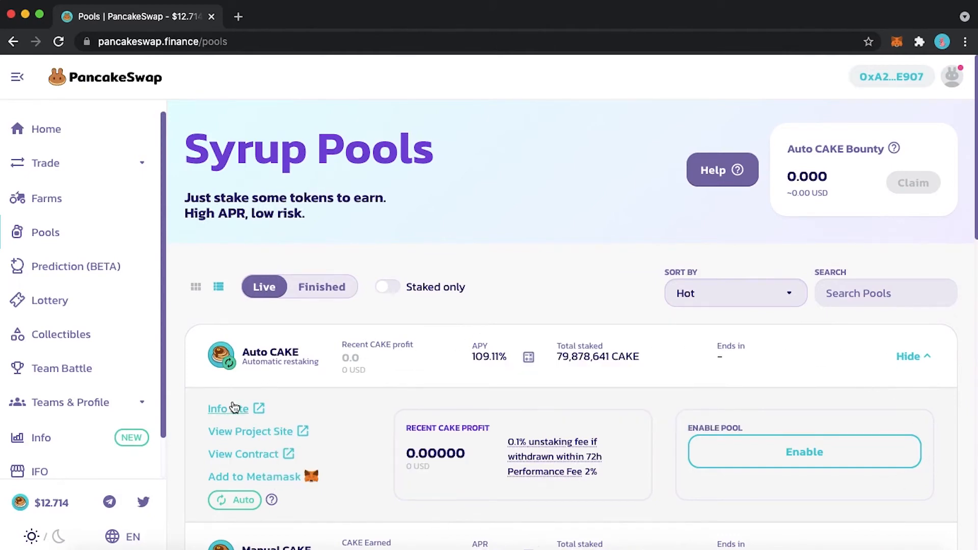
left_click(887, 370)
scroll(886, 372, "down", 8)
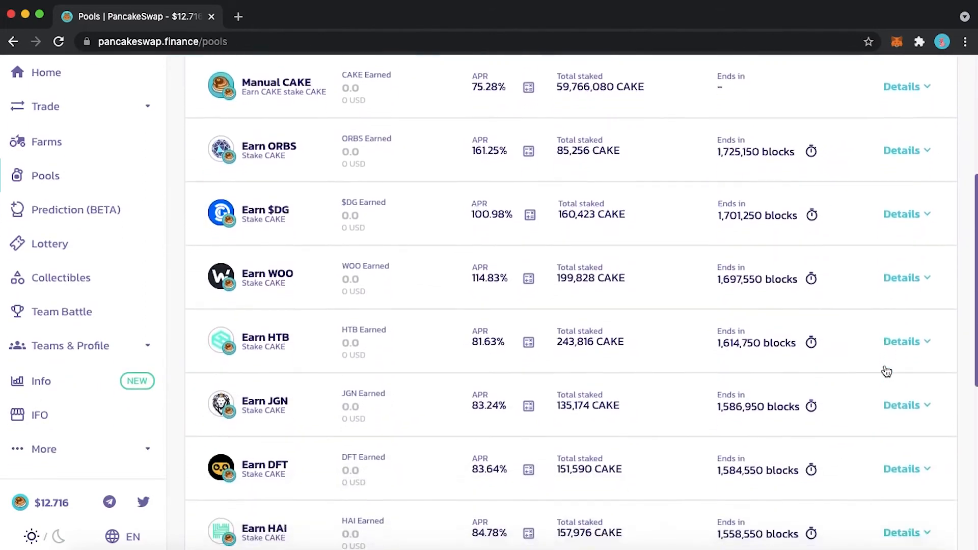
scroll(887, 372, "down", 4)
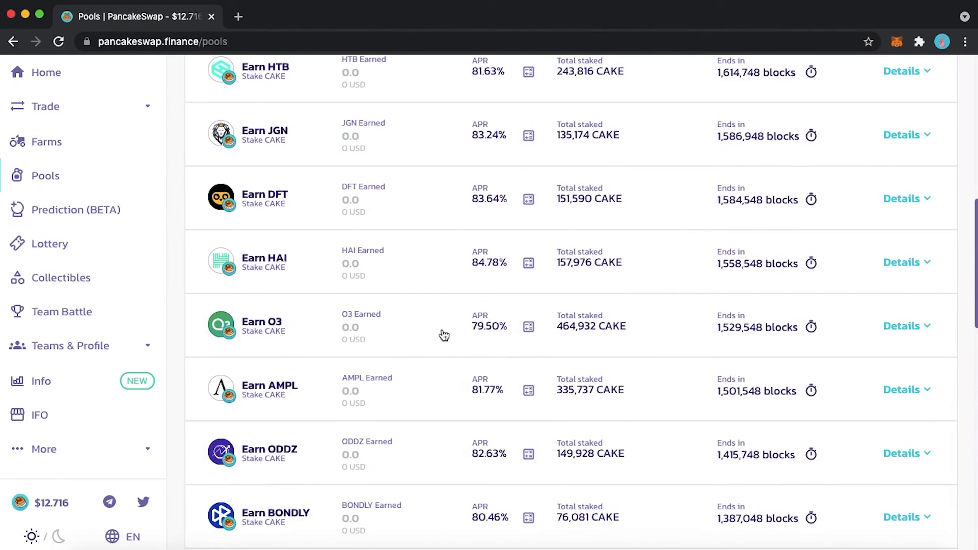
scroll(579, 140, "up", 8)
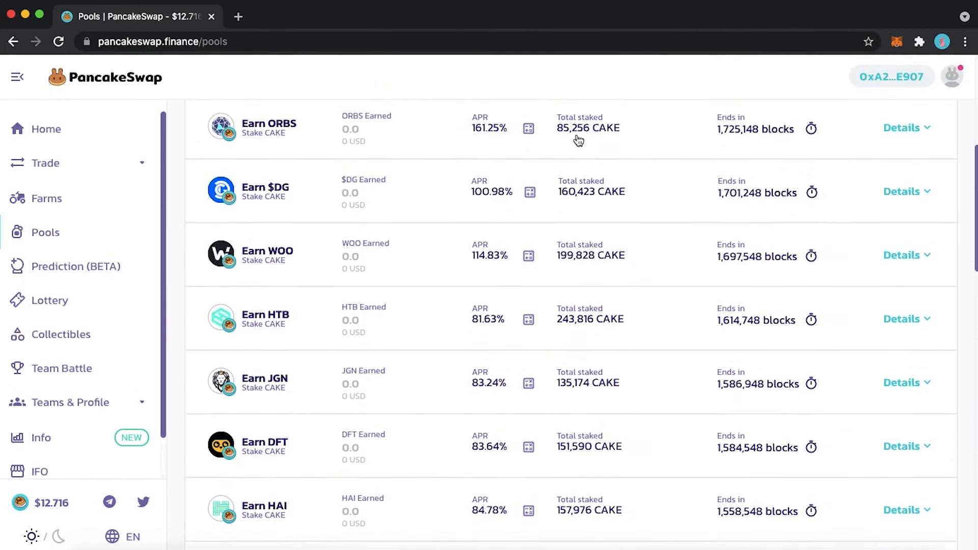
scroll(579, 140, "up", 2)
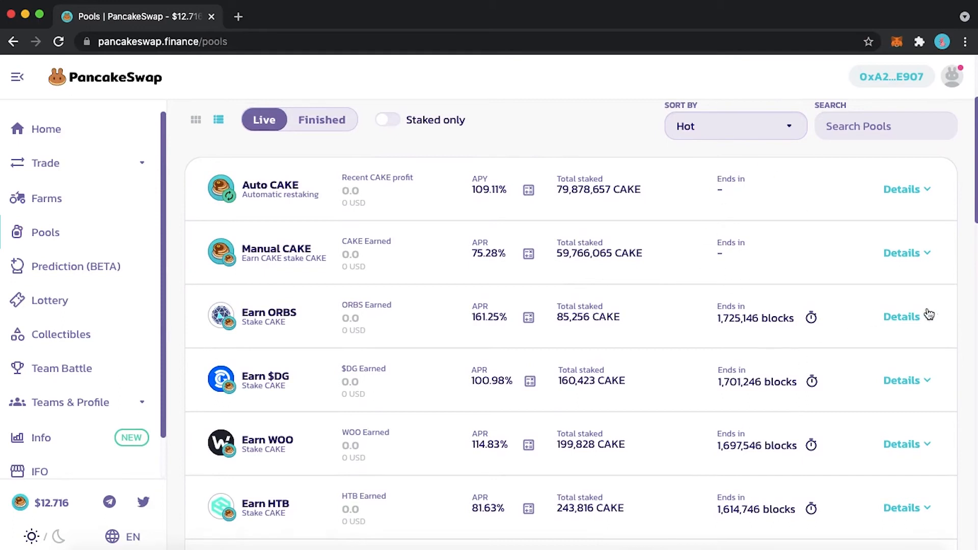
View the Prediction page, and examine the Lottery page's Round #1 results and history chart
left_click(81, 271)
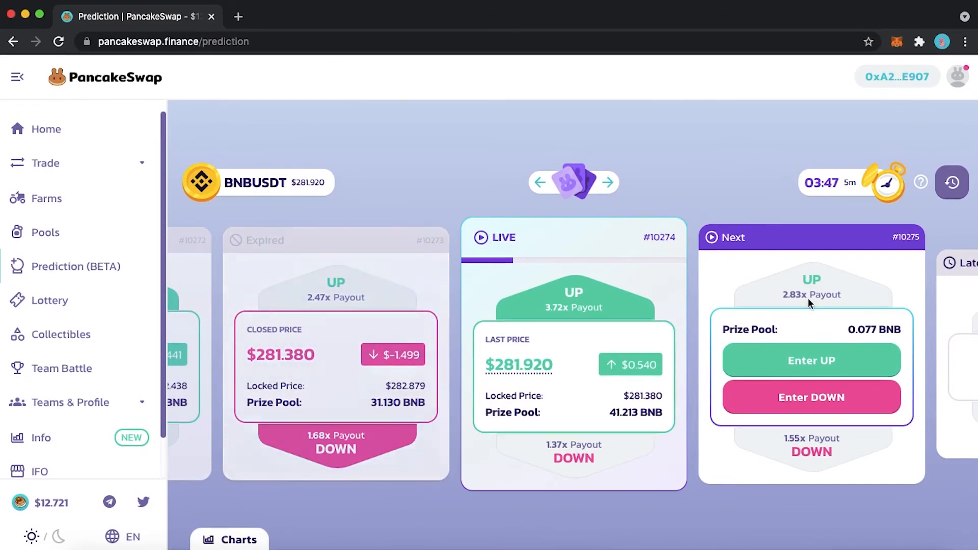
left_click(72, 294)
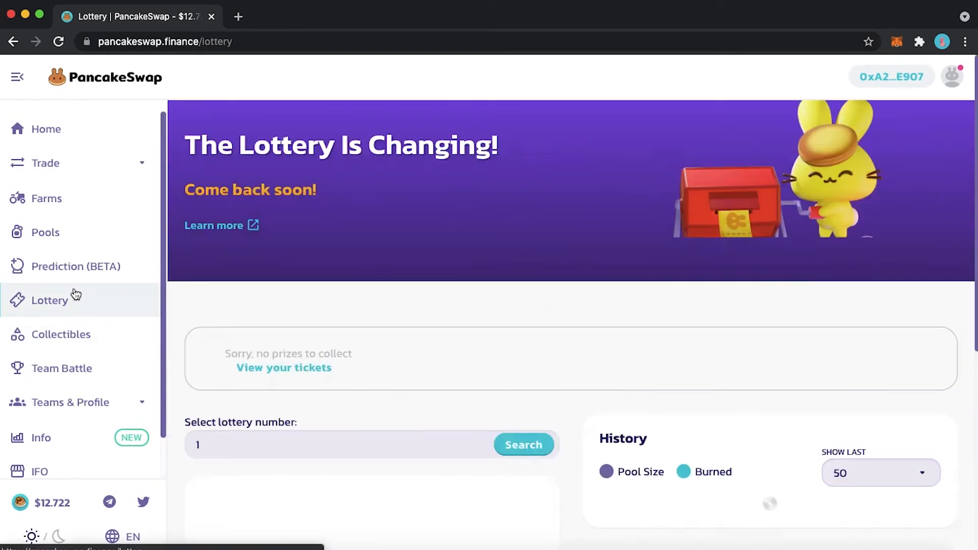
scroll(571, 447, "down", 5)
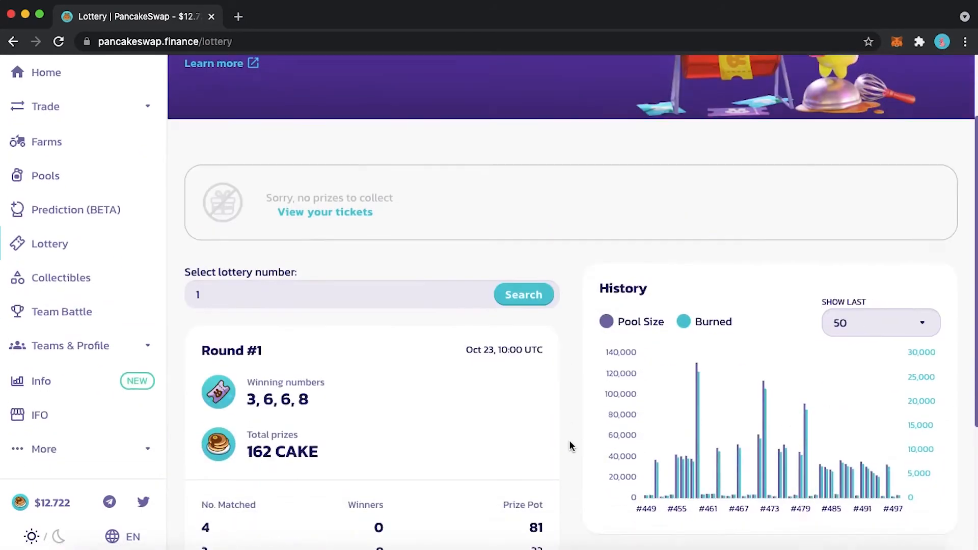
scroll(572, 444, "up", 1)
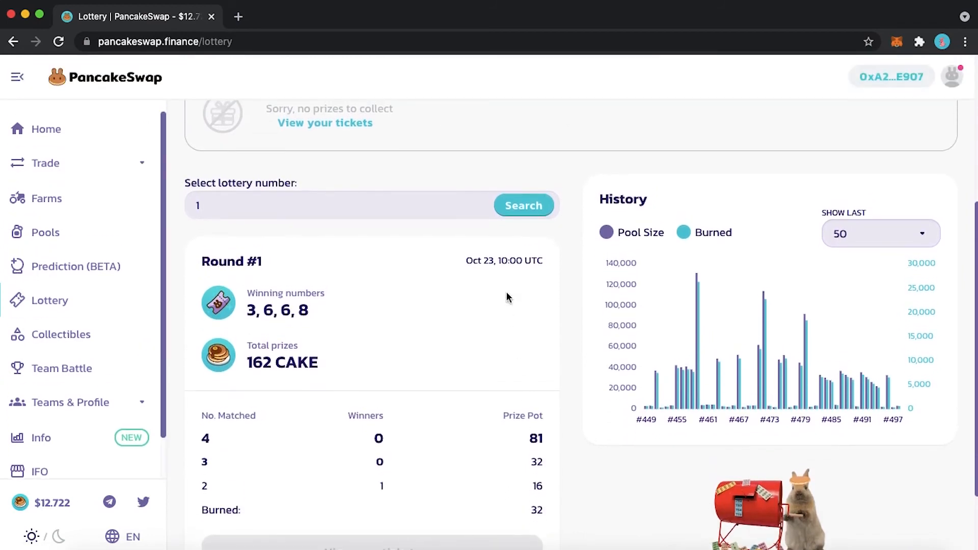
scroll(591, 461, "down", 2)
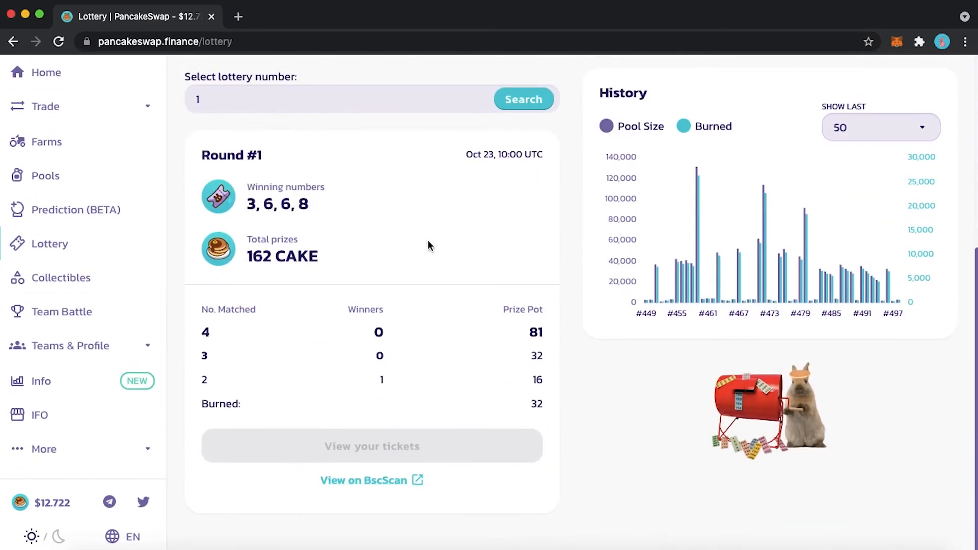
scroll(555, 269, "up", 1)
scroll(555, 268, "up", 6)
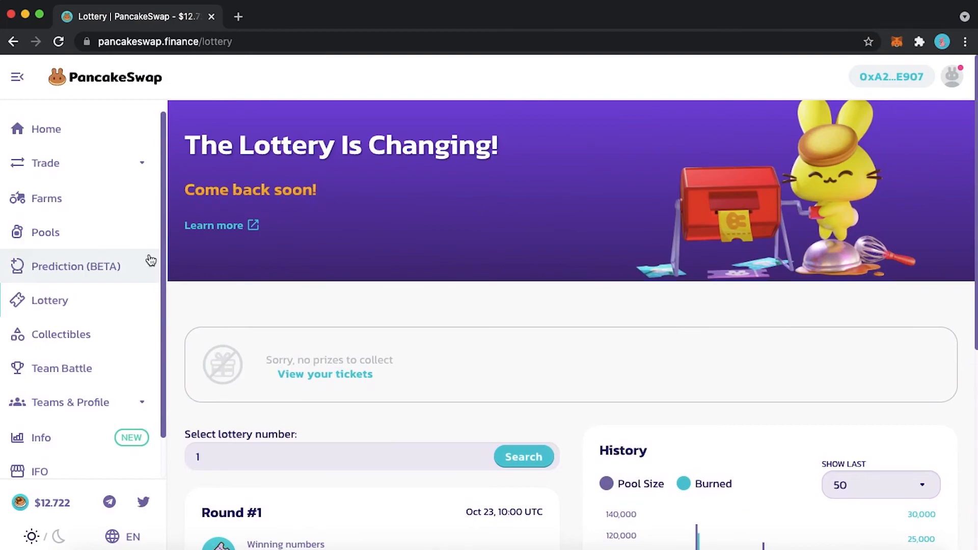
Open the Collectibles page, show the description of Mixie v1 and browse the remaining collectibles
left_click(102, 339)
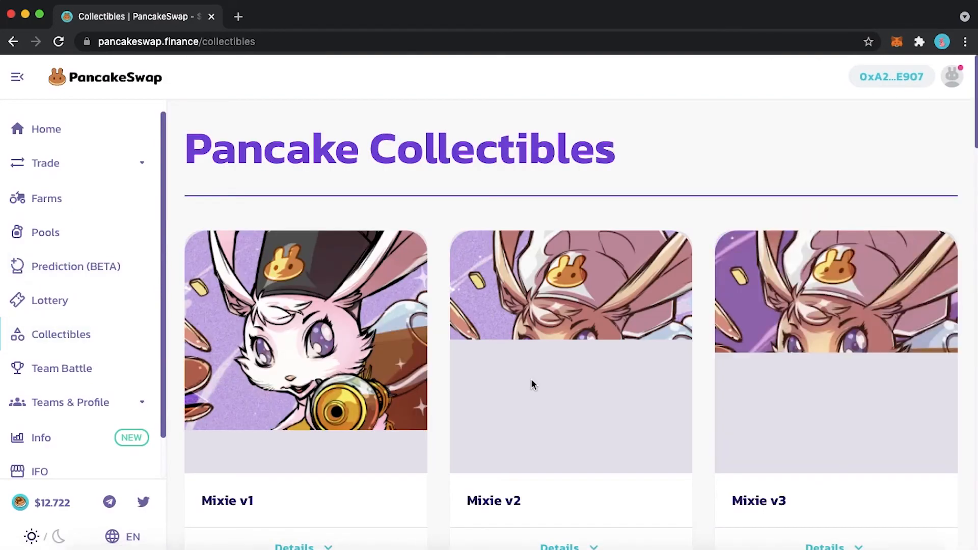
scroll(437, 452, "down", 3)
left_click(324, 431)
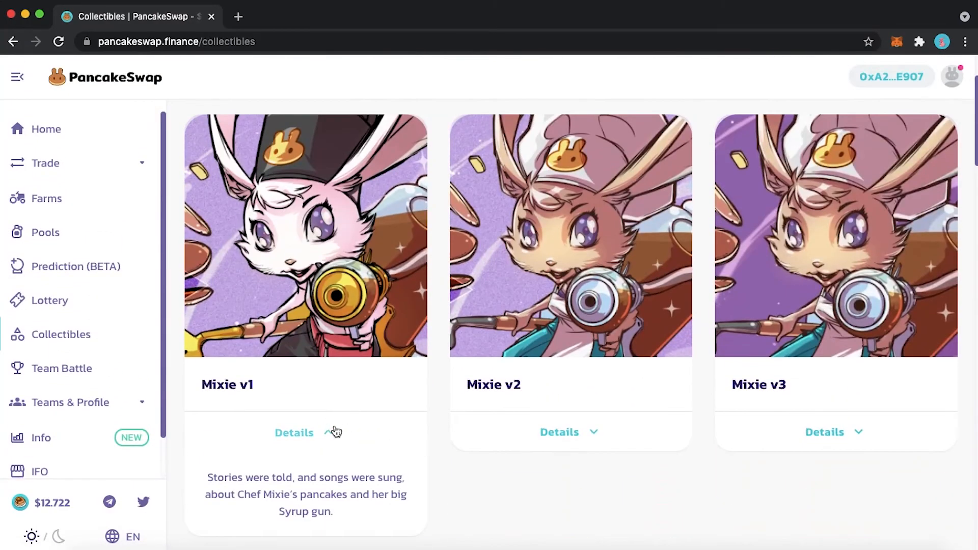
scroll(525, 452, "down", 15)
scroll(524, 452, "up", 15)
Open the Team Battle page and examine its team rankings, top traders and competition rules
left_click(94, 375)
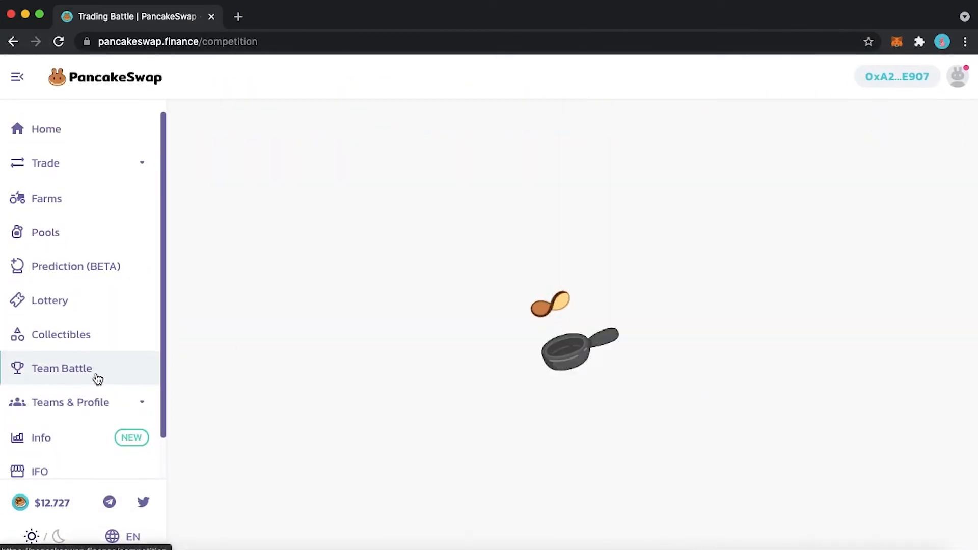
scroll(456, 348, "down", 15)
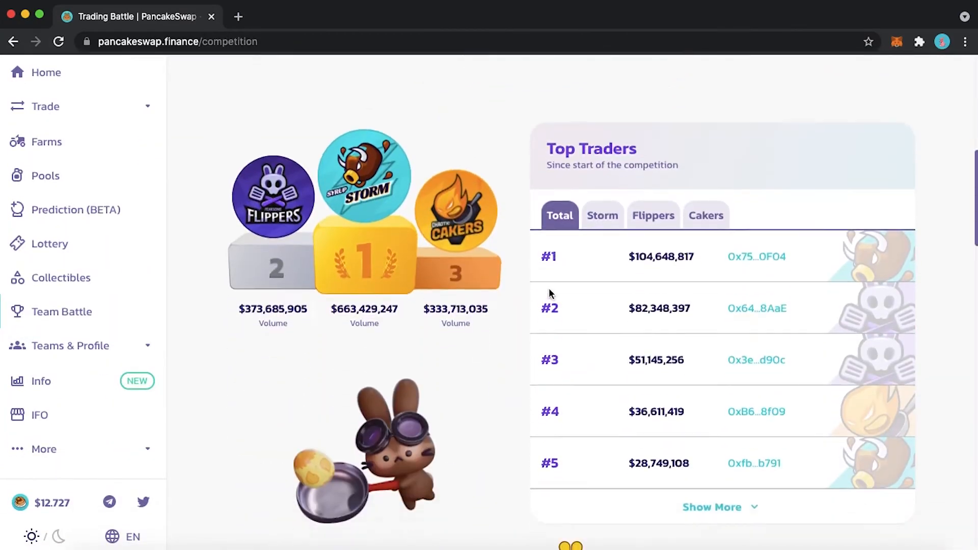
scroll(721, 279, "down", 12)
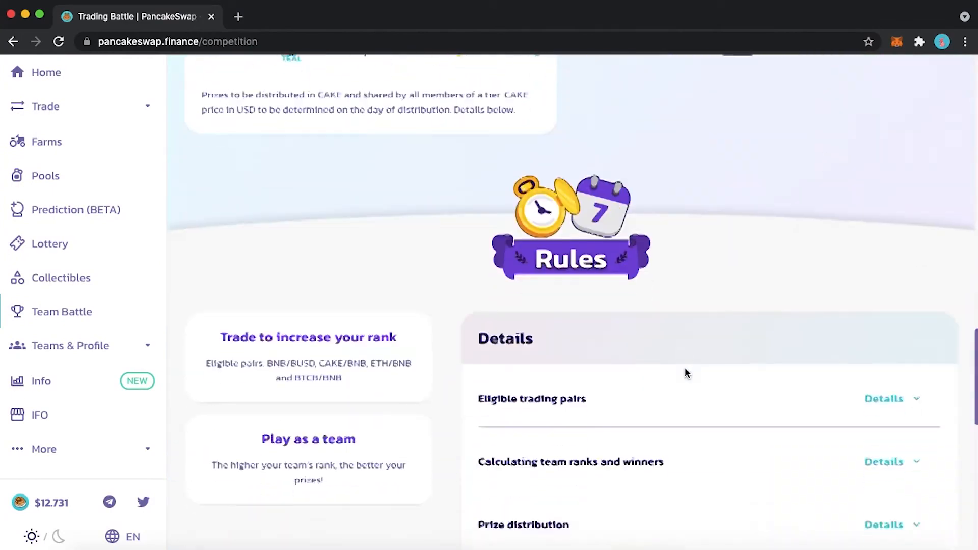
scroll(686, 372, "down", 3)
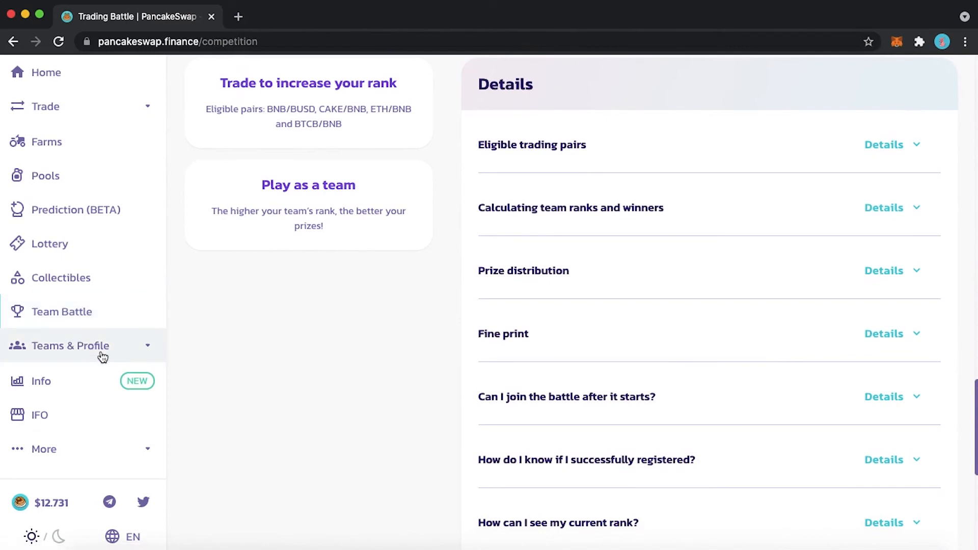
scroll(78, 424, "down", 1)
left_click(79, 455)
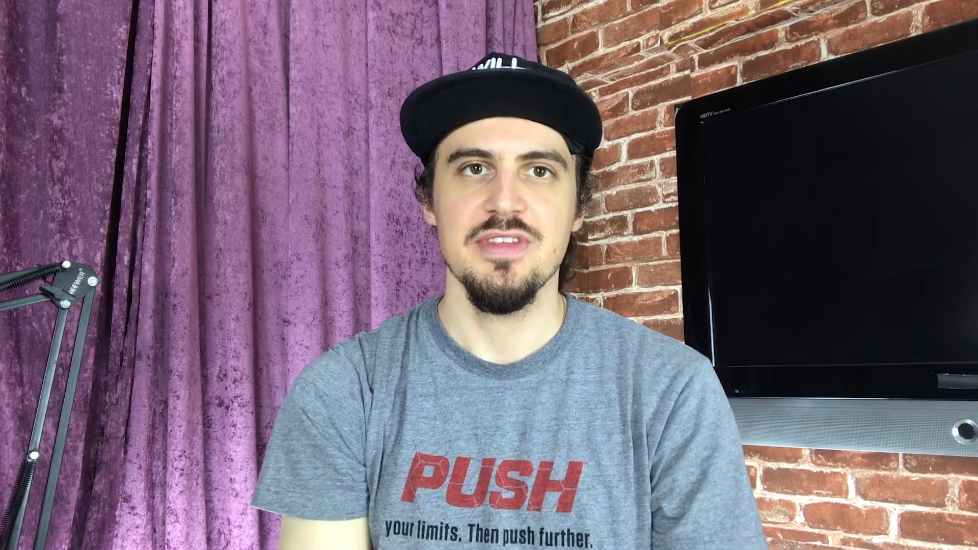